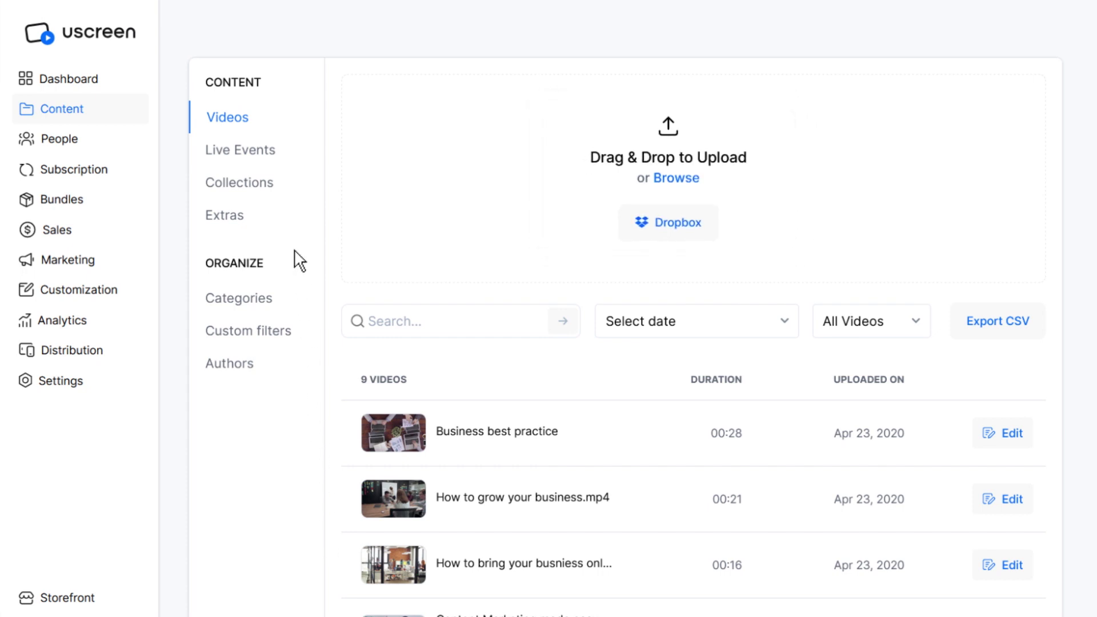
# Step: Open the 'smart marketing for small businesses.mp4' video's details for editing from the content list
pyautogui.click(284, 159)
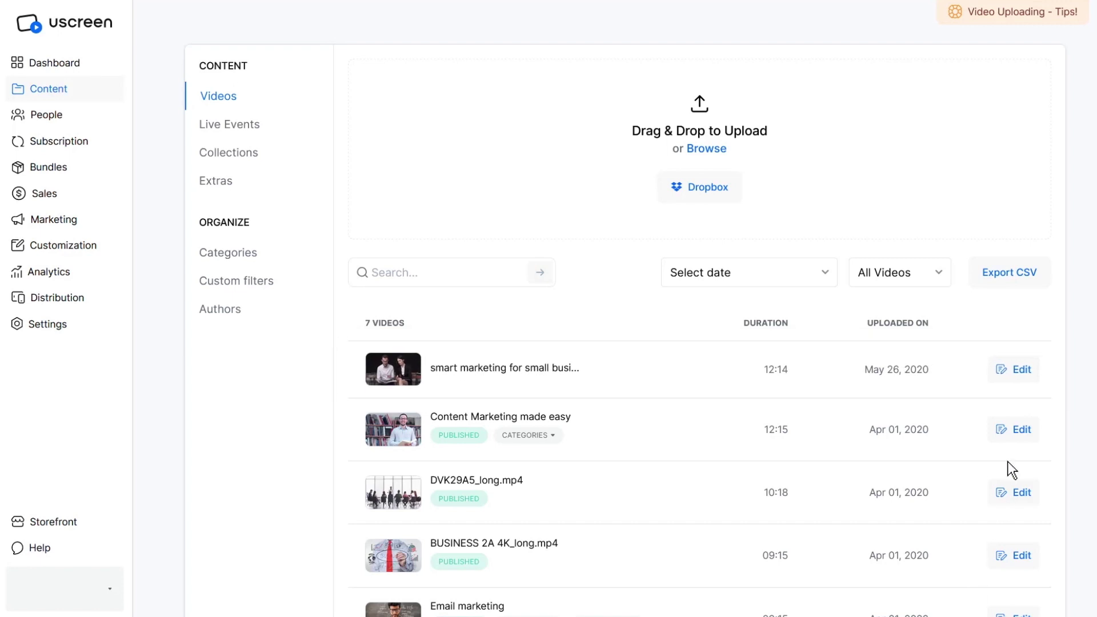
pyautogui.click(1012, 367)
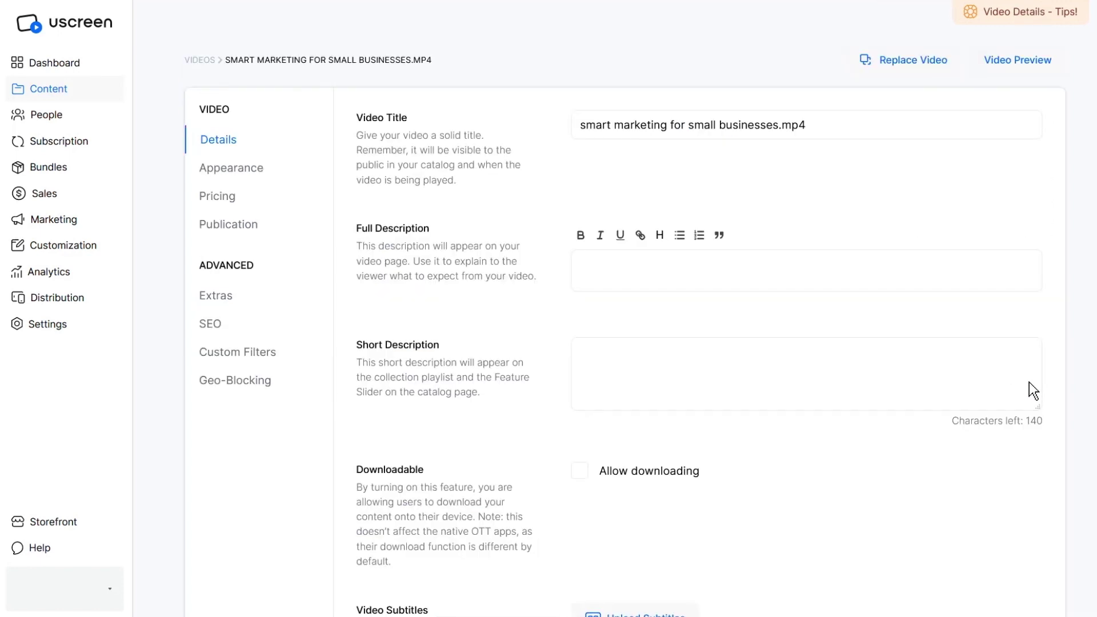
# Step: Retitle the video 'Smart Marketing for small Businesses' and paste in its full and short descriptions
pyautogui.tripleClick(580, 126)
pyautogui.write('Smart Marketing for small Businesses')
pyautogui.click(582, 259)
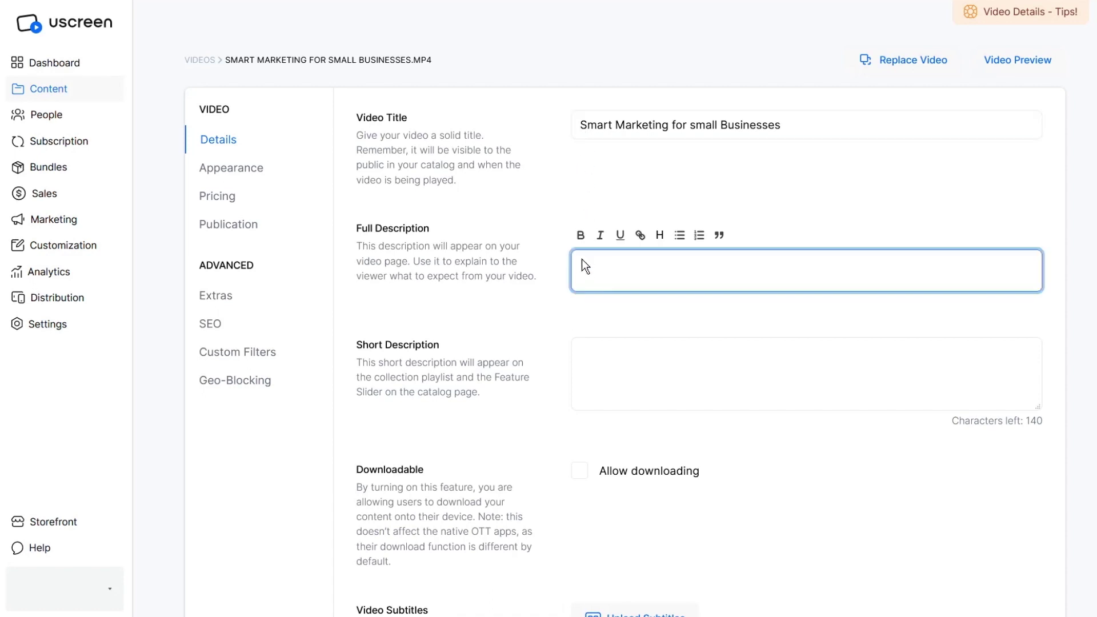
pyautogui.write('Sustaining and growing a business is a challenge. Yet the greatest challenge to business is not our competitors, nor technology. The greatest challenge is ourselves, our acceptance to change, our willingness to improve.')
pyautogui.click(583, 407)
pyautogui.write('Sustaining and growing a business is a challenge.')
pyautogui.click(649, 384)
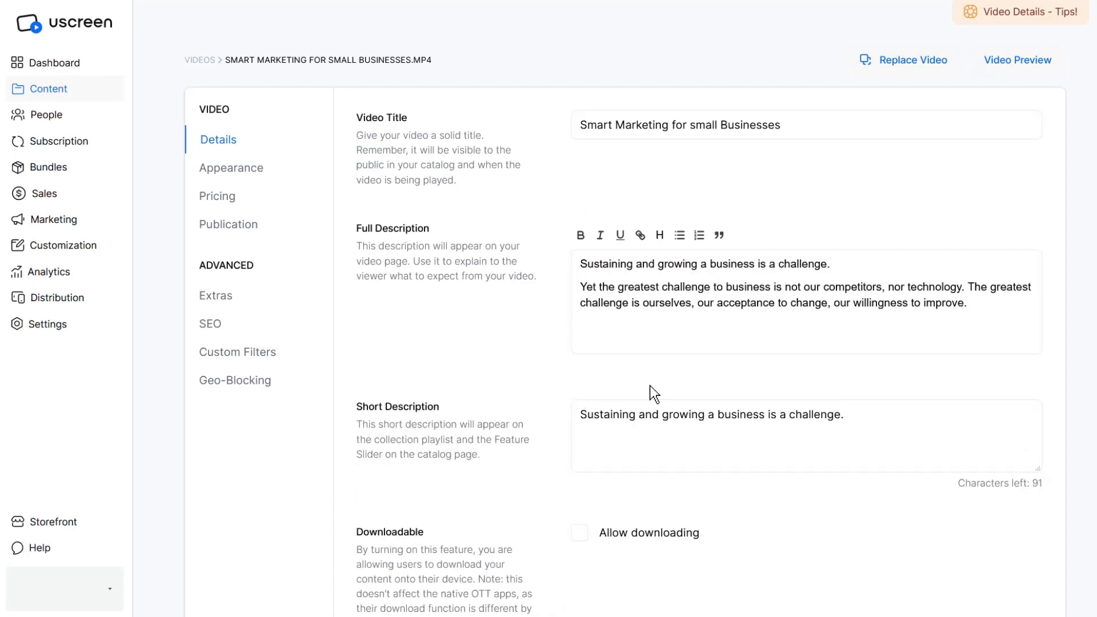
pyautogui.scroll(-2, 624, 320)
pyautogui.scroll(-2, 624, 319)
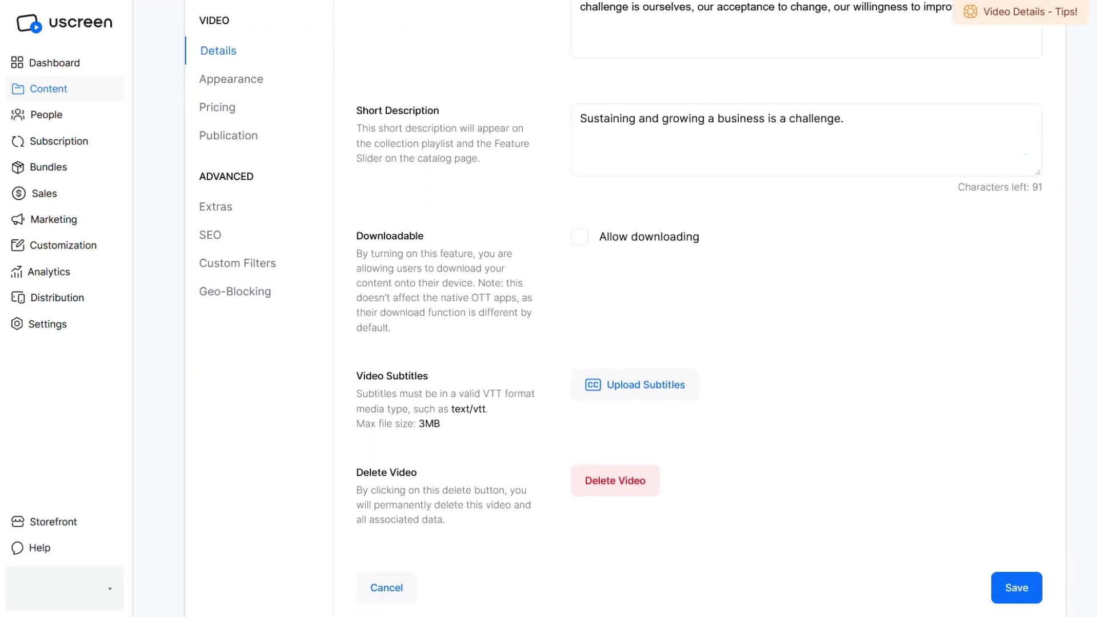
# Step: Save the edited video details and move to its appearance settings
pyautogui.click(1019, 587)
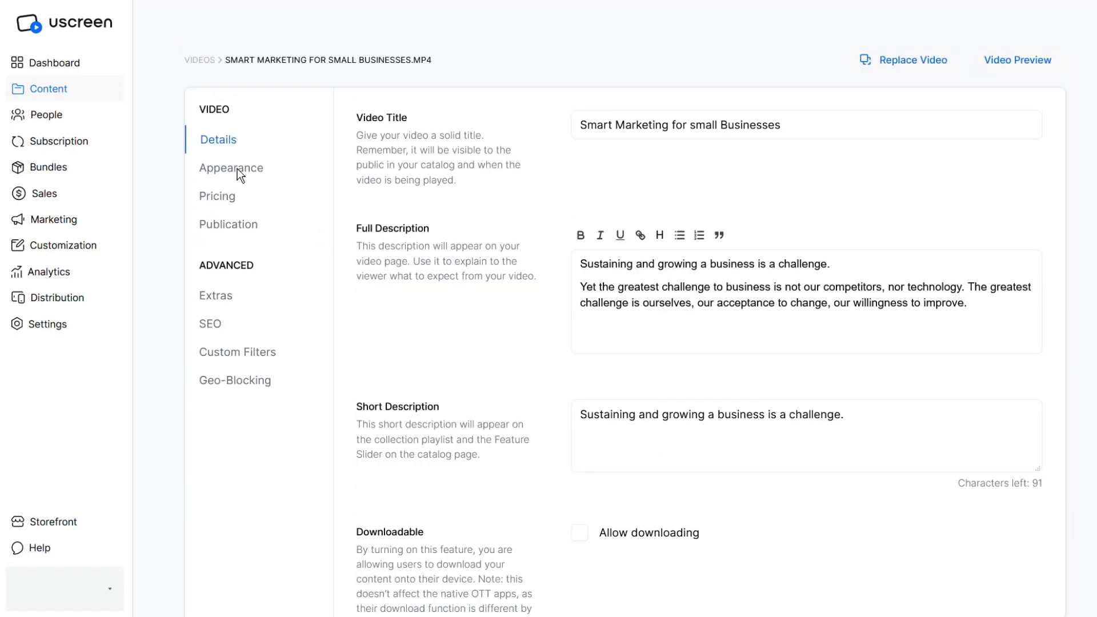
pyautogui.click(240, 175)
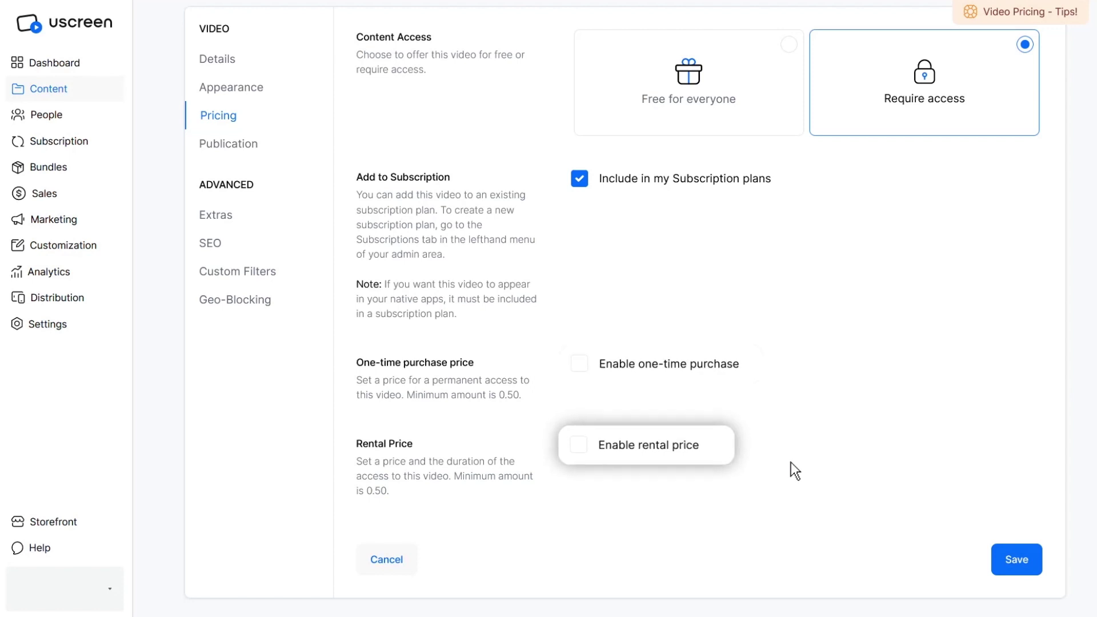
# Step: Enable a 39.9 USD one-time purchase and a 2.99 USD one-day rental for the video
pyautogui.click(582, 364)
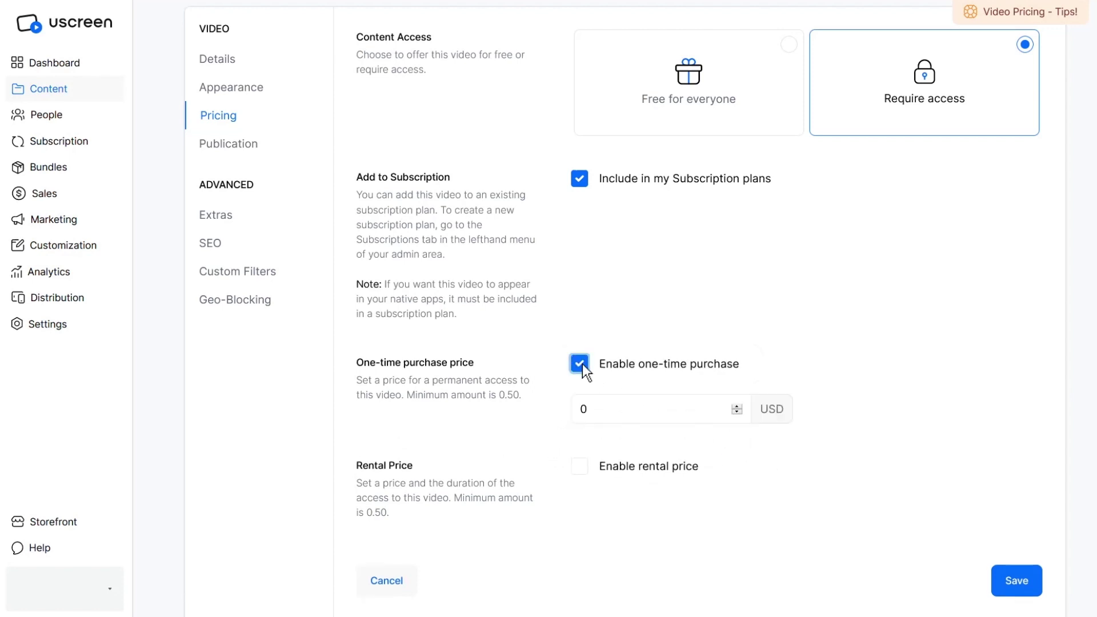
pyautogui.write('39.9')
pyautogui.click(580, 465)
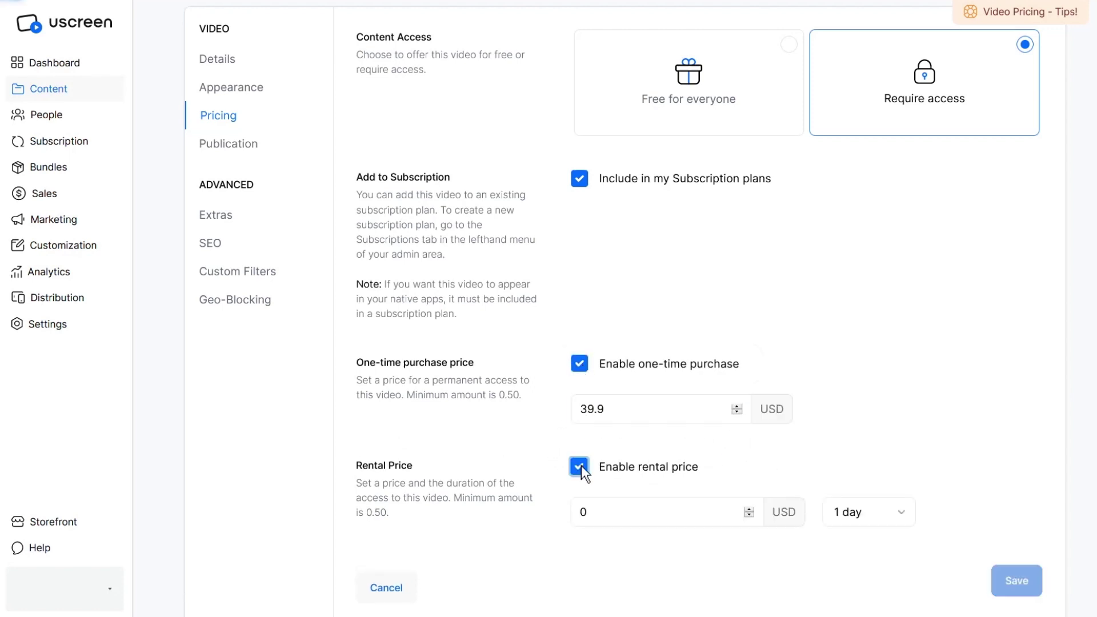
pyautogui.write('2.99')
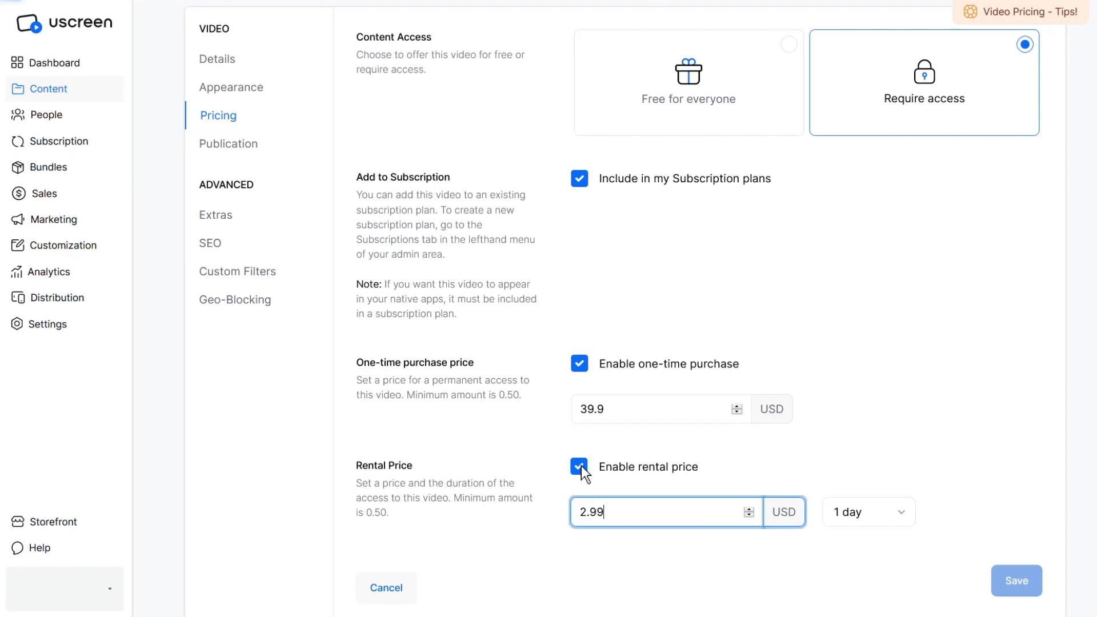
pyautogui.click(906, 514)
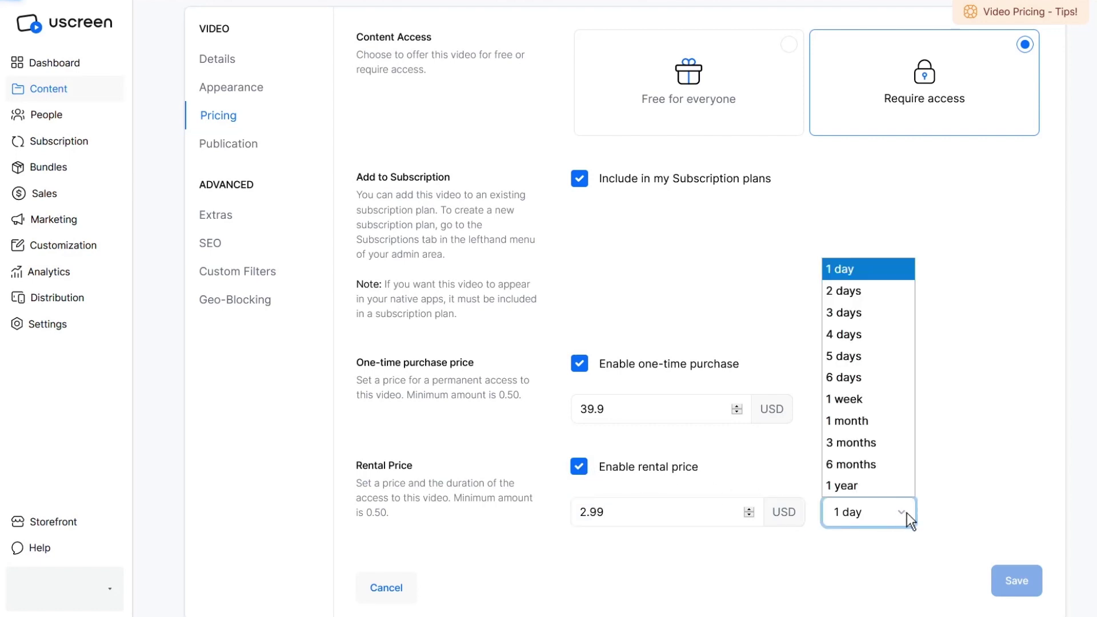
pyautogui.click(907, 513)
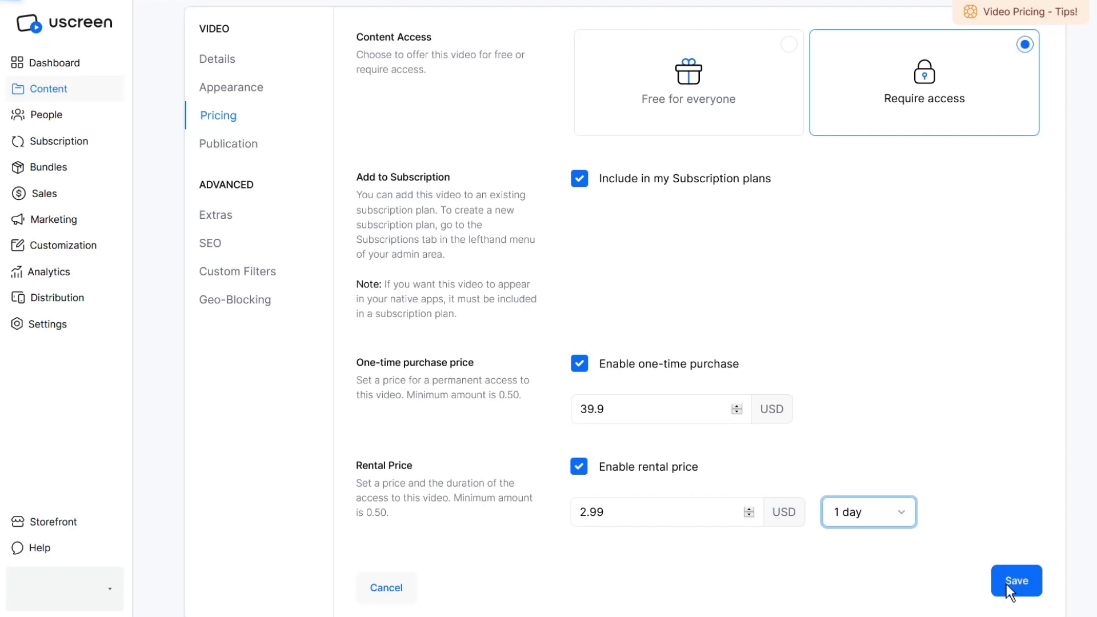
pyautogui.click(234, 144)
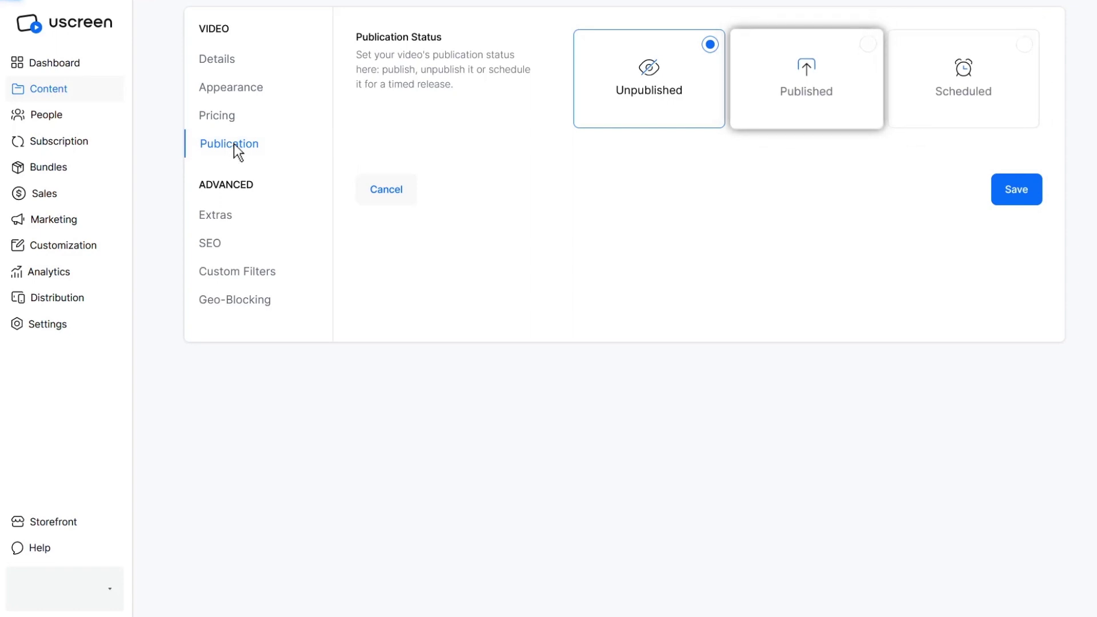
# Step: Mark the video as Published and save so it appears in the storefront
pyautogui.click(839, 109)
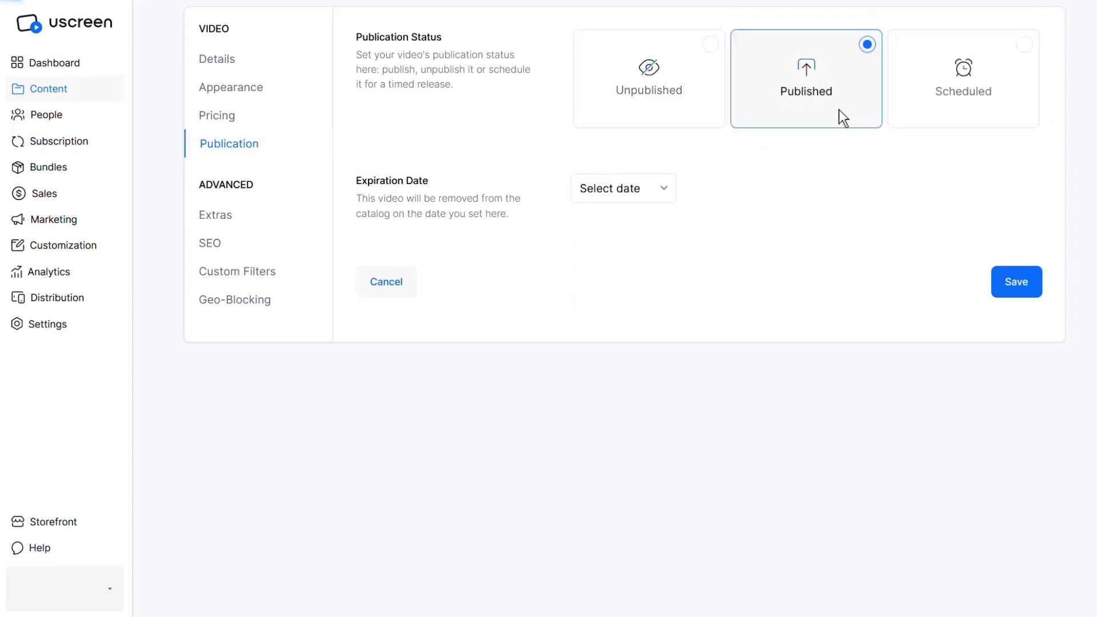
pyautogui.click(1025, 291)
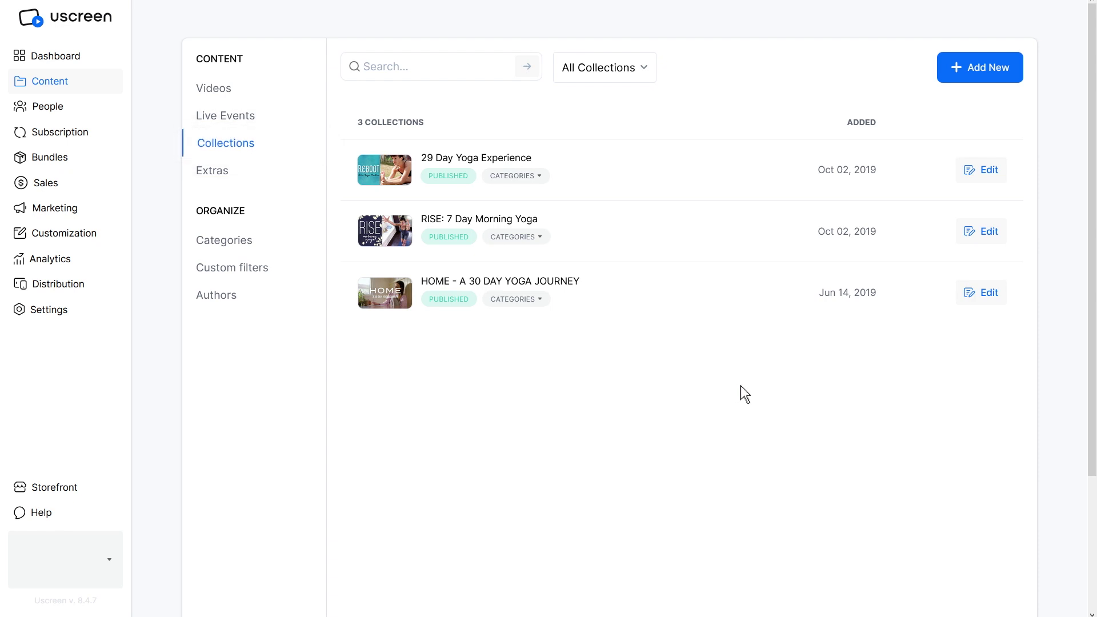
# Step: Open the RISE: 7 Day Morning Yoga collection for editing
pyautogui.click(975, 235)
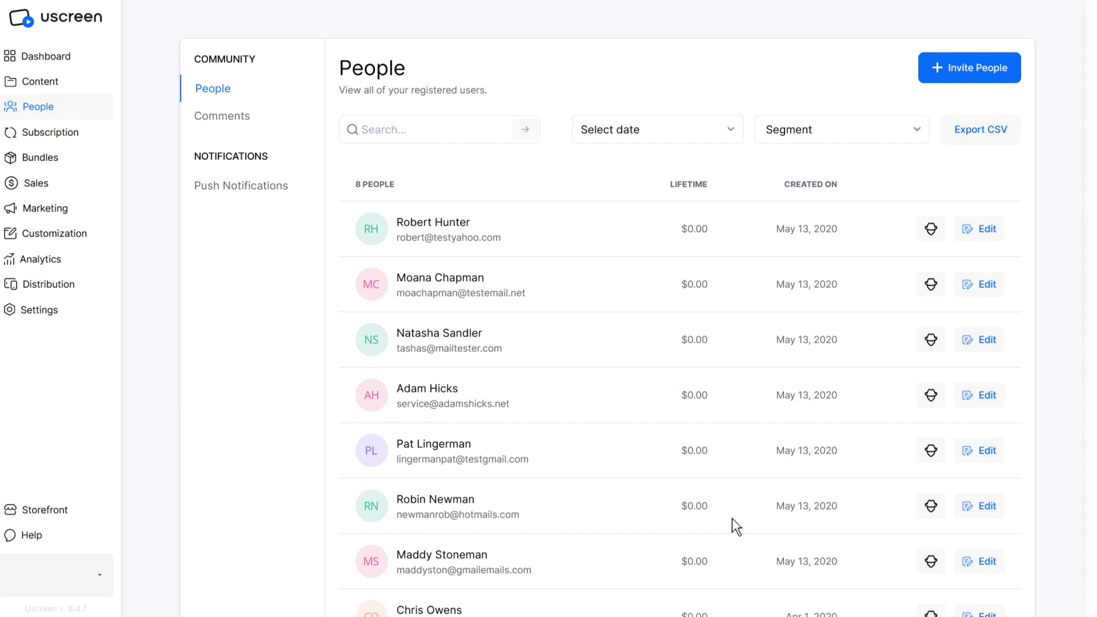
# Step: Review the Segment filter options, then open the first registered user's profile
pyautogui.click(916, 129)
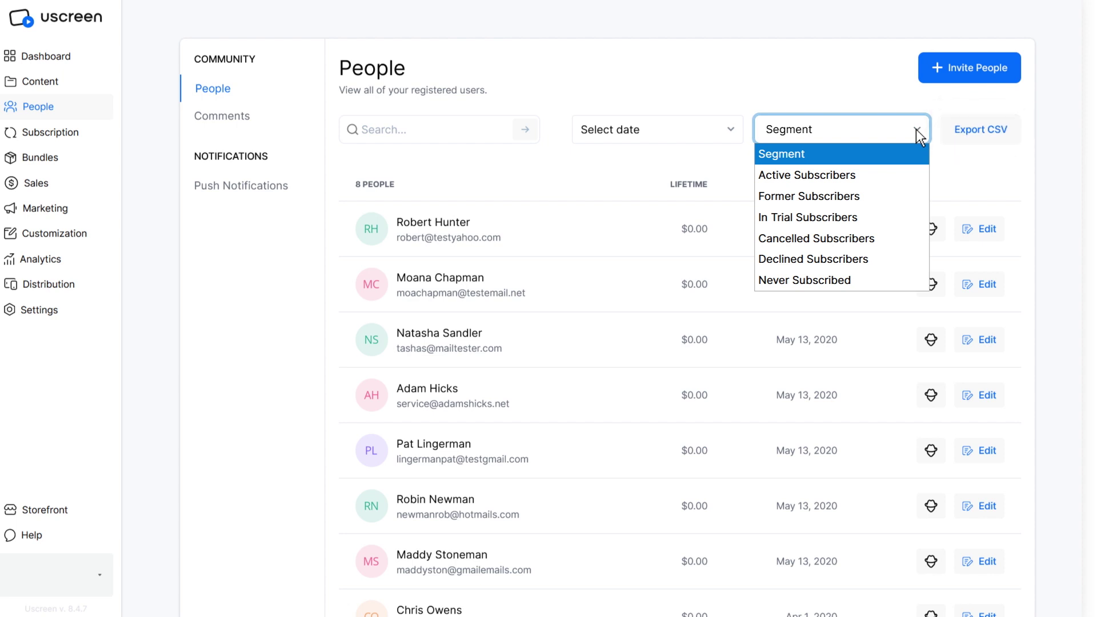
pyautogui.click(916, 129)
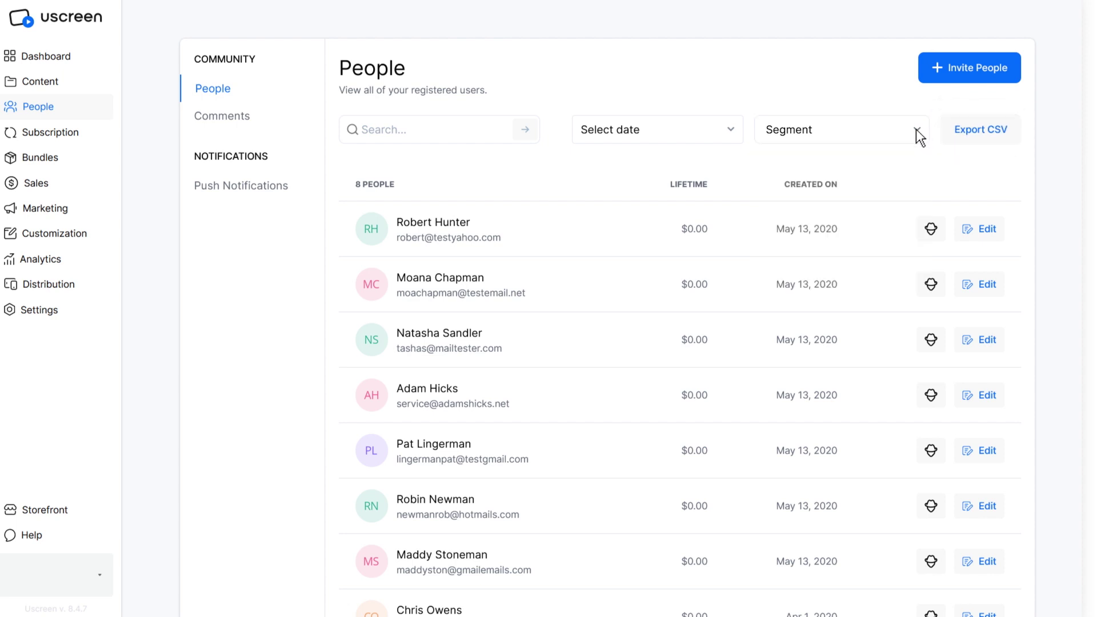
pyautogui.click(977, 236)
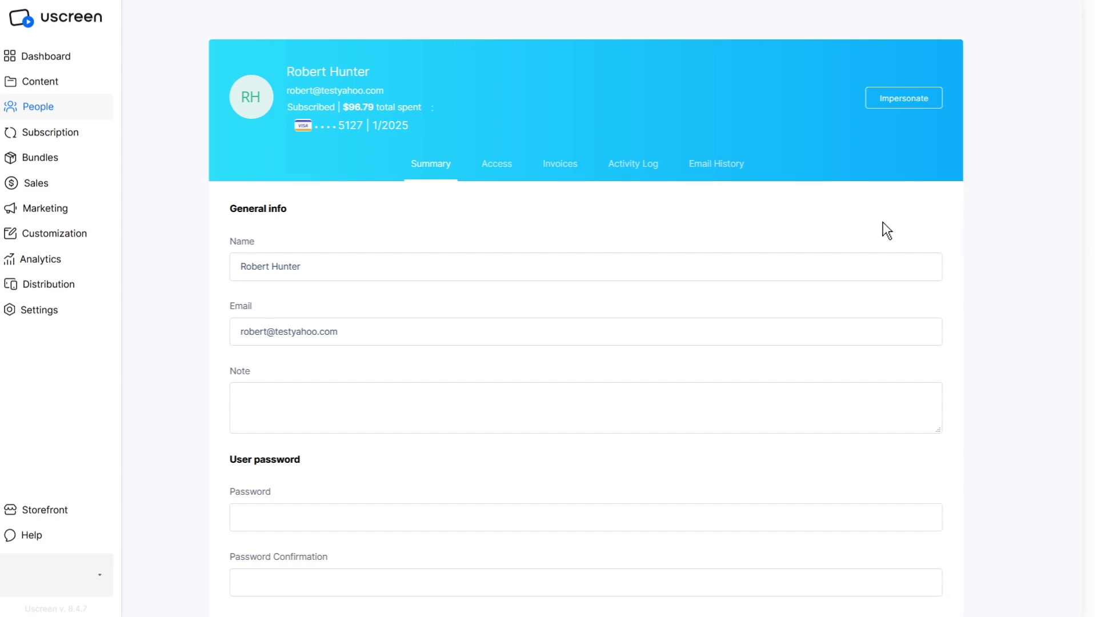
# Step: Check the user's subscription access, return to People and view the community comments
pyautogui.click(498, 172)
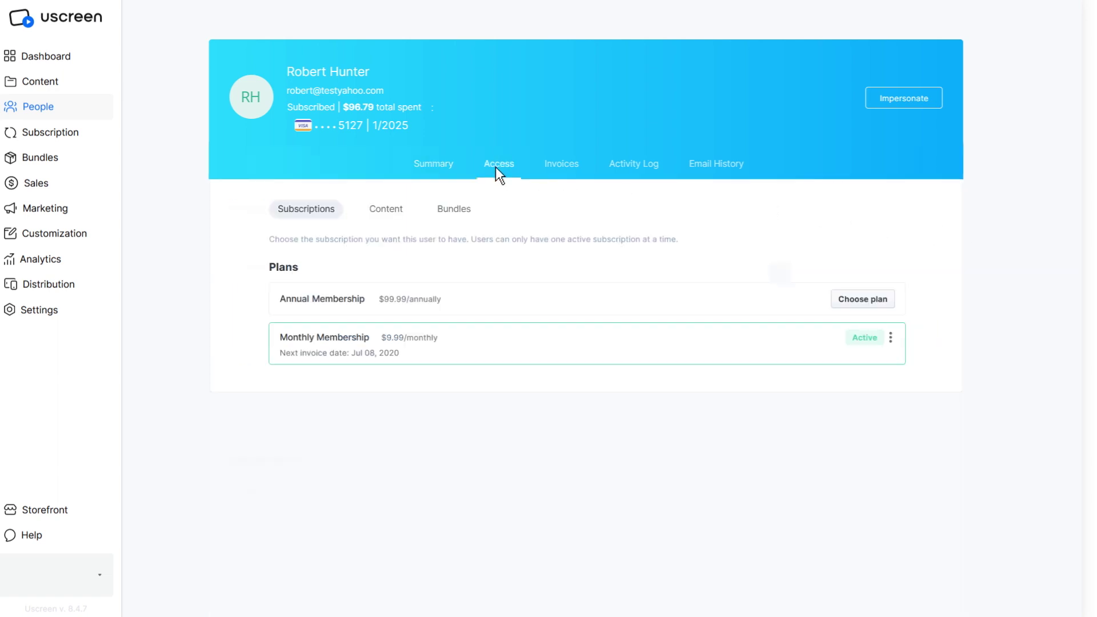
pyautogui.click(90, 111)
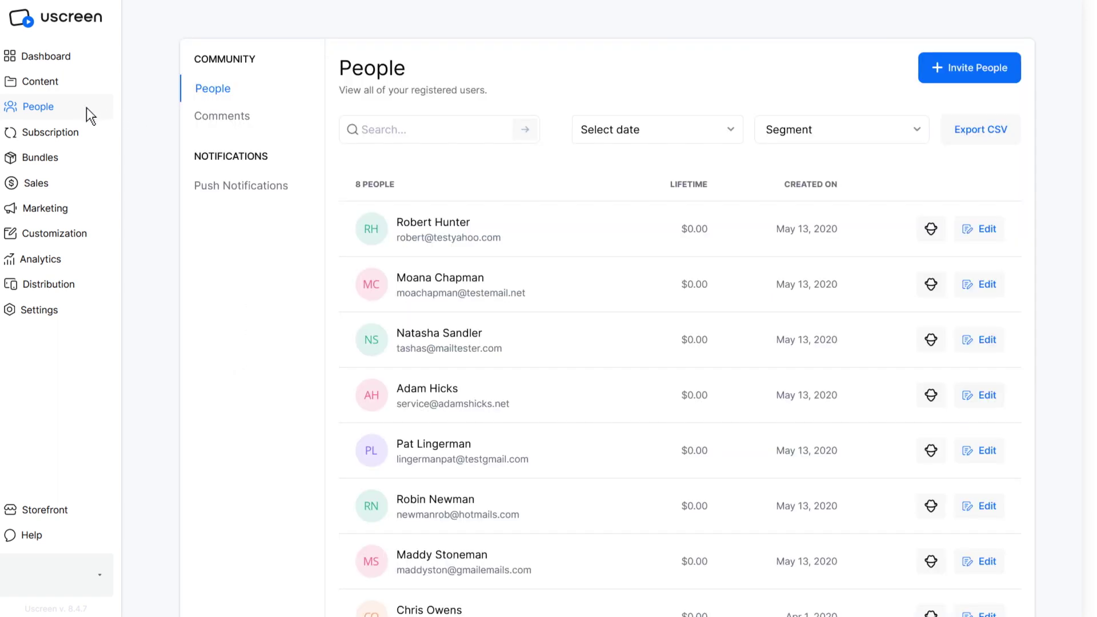
pyautogui.click(259, 120)
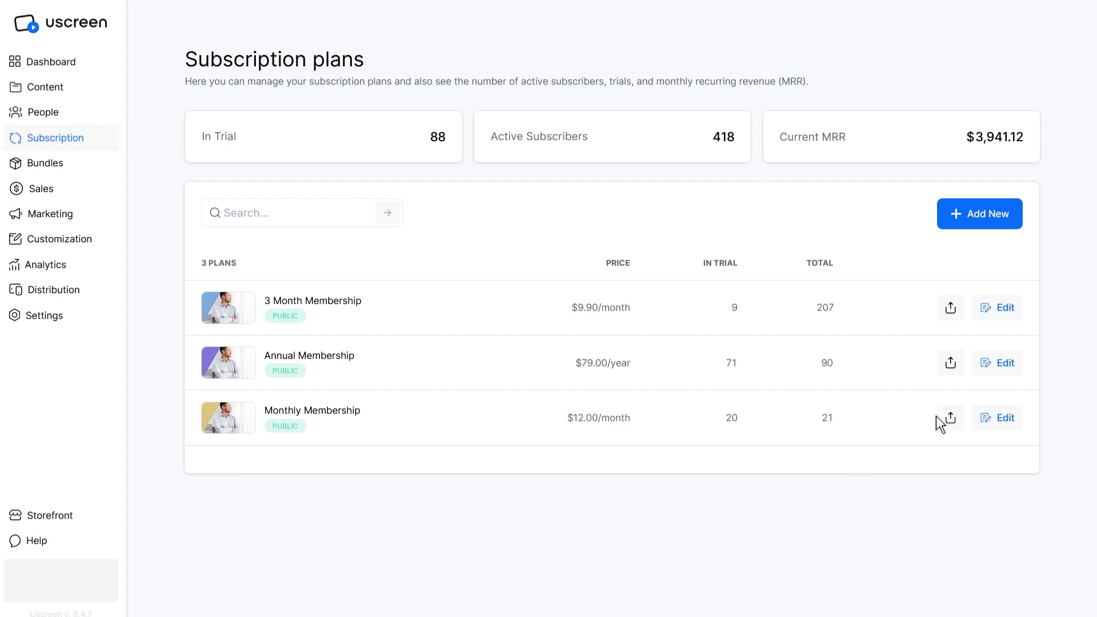
# Step: Open the Annual Membership subscription plan for editing
pyautogui.click(993, 368)
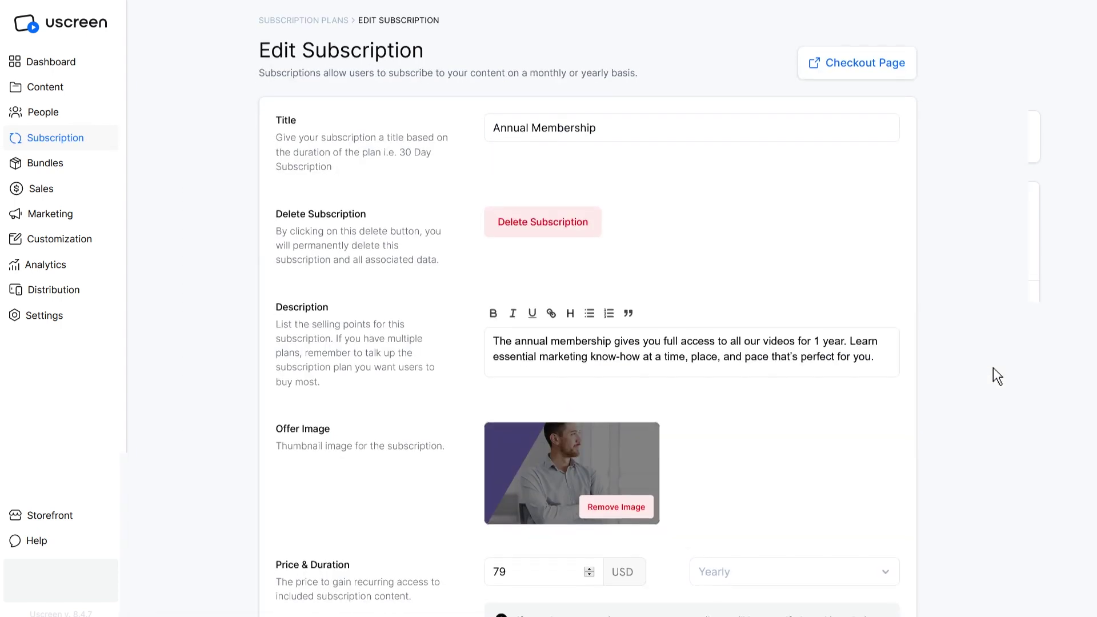
pyautogui.scroll(-5, 993, 368)
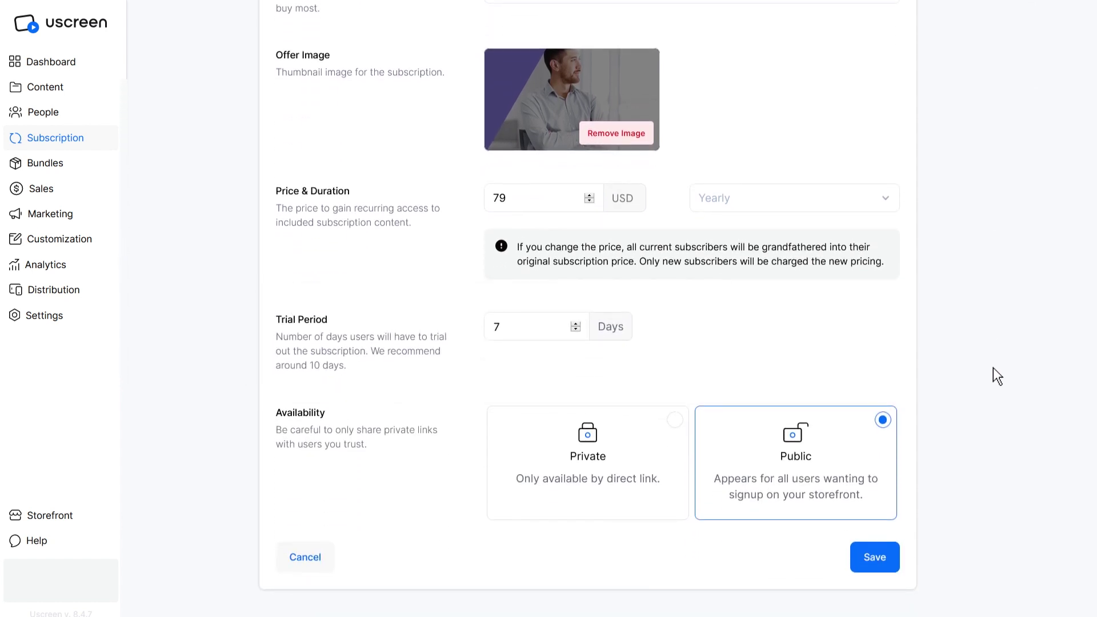
# Step: Save the Annual Membership plan with its 7-day trial period
pyautogui.click(863, 558)
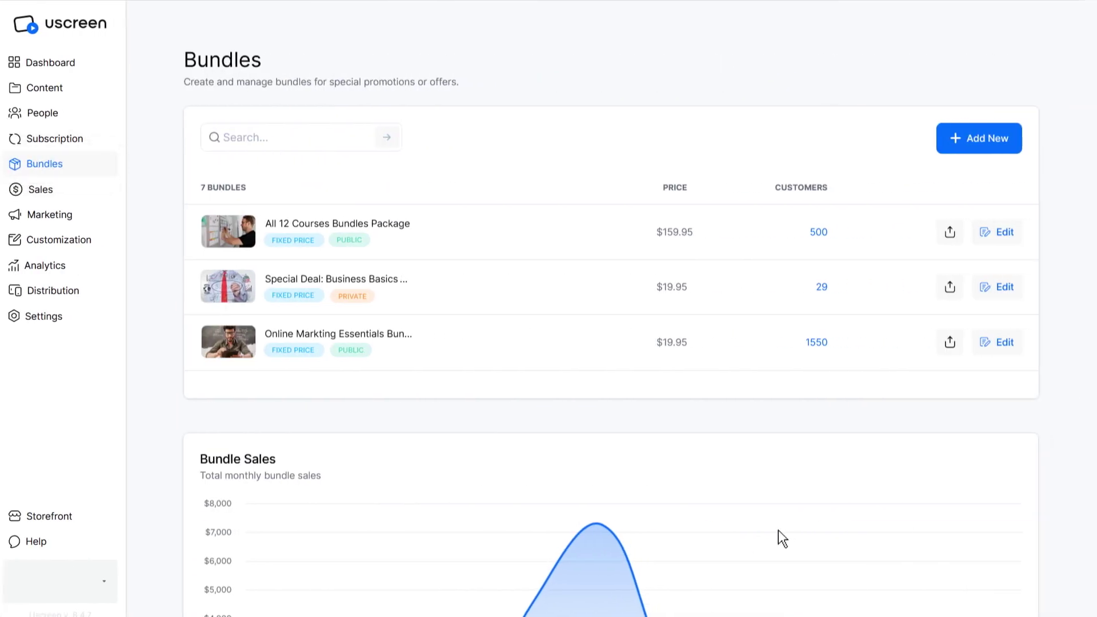
# Step: Open the All 12 Videos Bundles Package's assigned content for editing
pyautogui.click(994, 236)
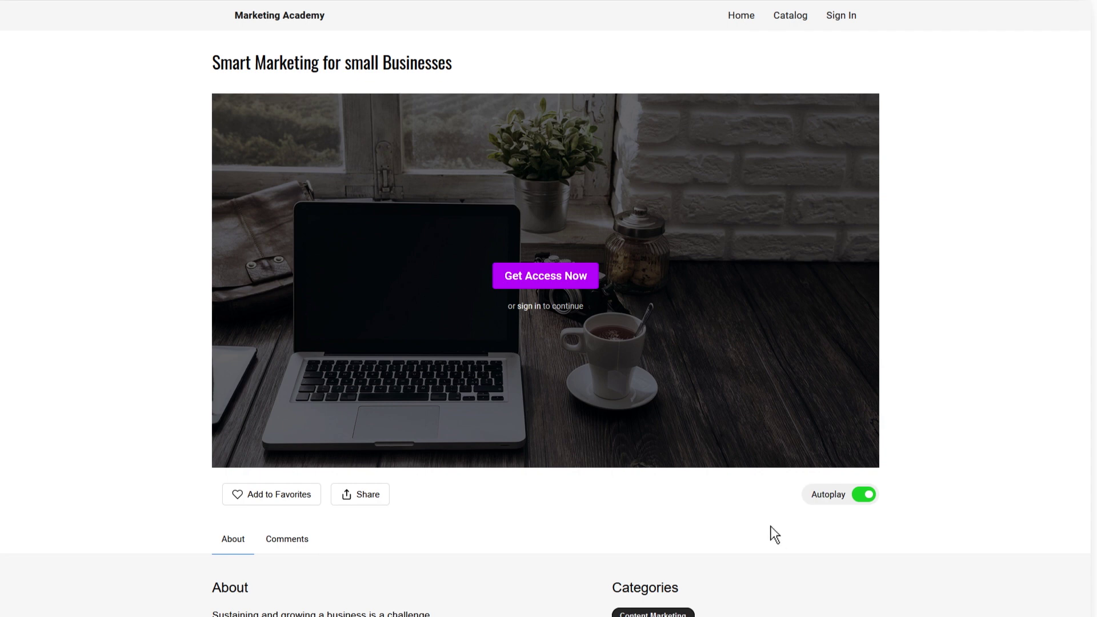
# Step: Start checkout, choose the All 12 Courses Bundle Package offer, then view the list of all invoices
pyautogui.click(563, 280)
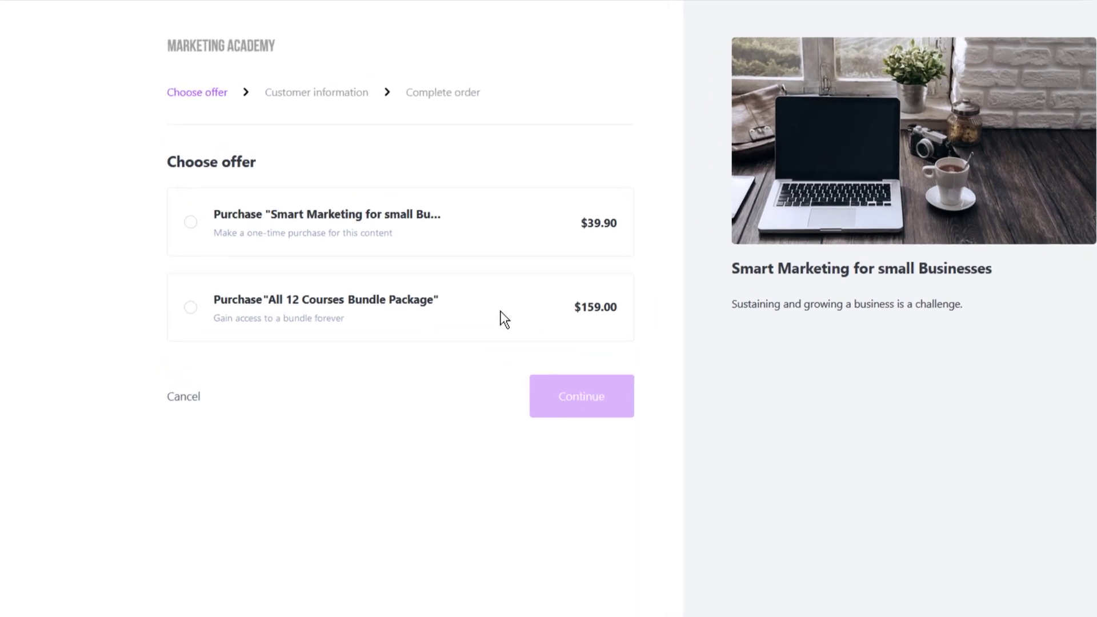
pyautogui.click(503, 319)
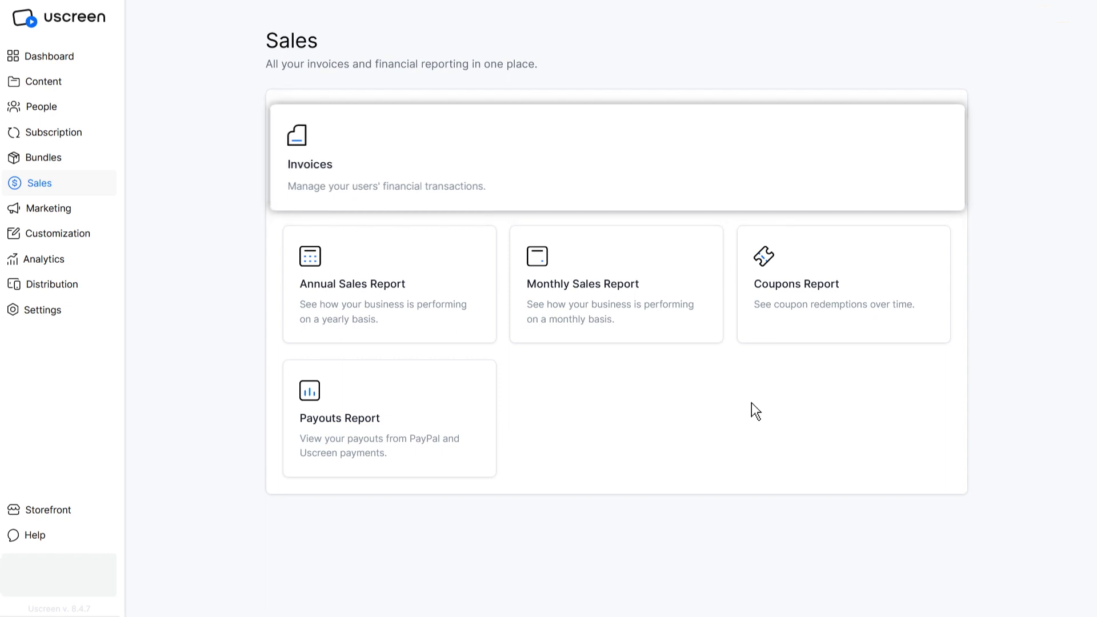
pyautogui.click(474, 166)
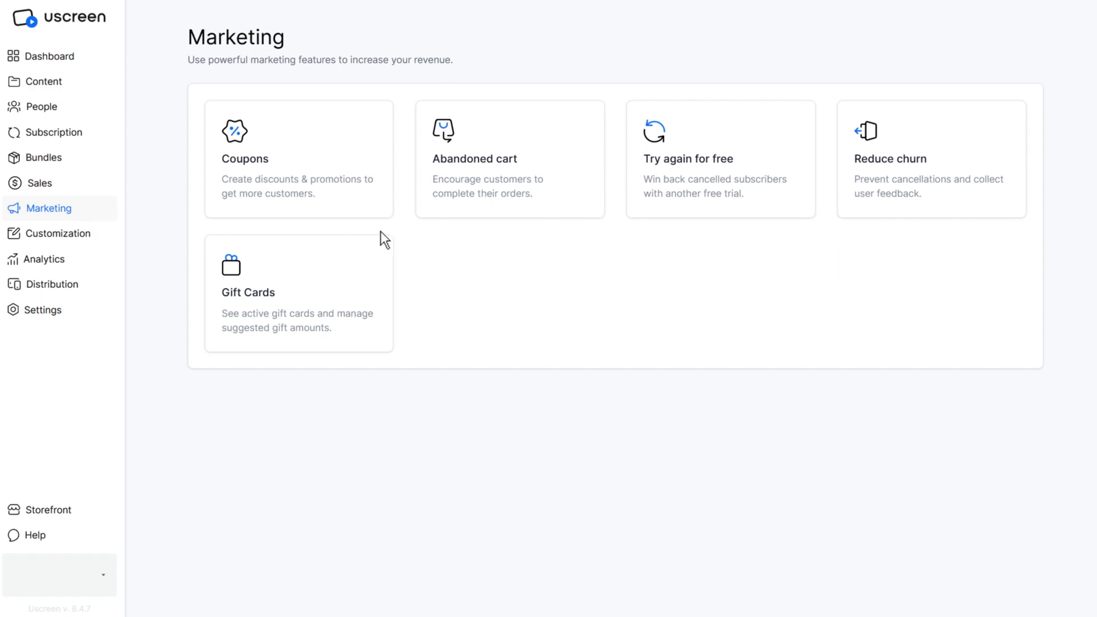
pyautogui.click(551, 206)
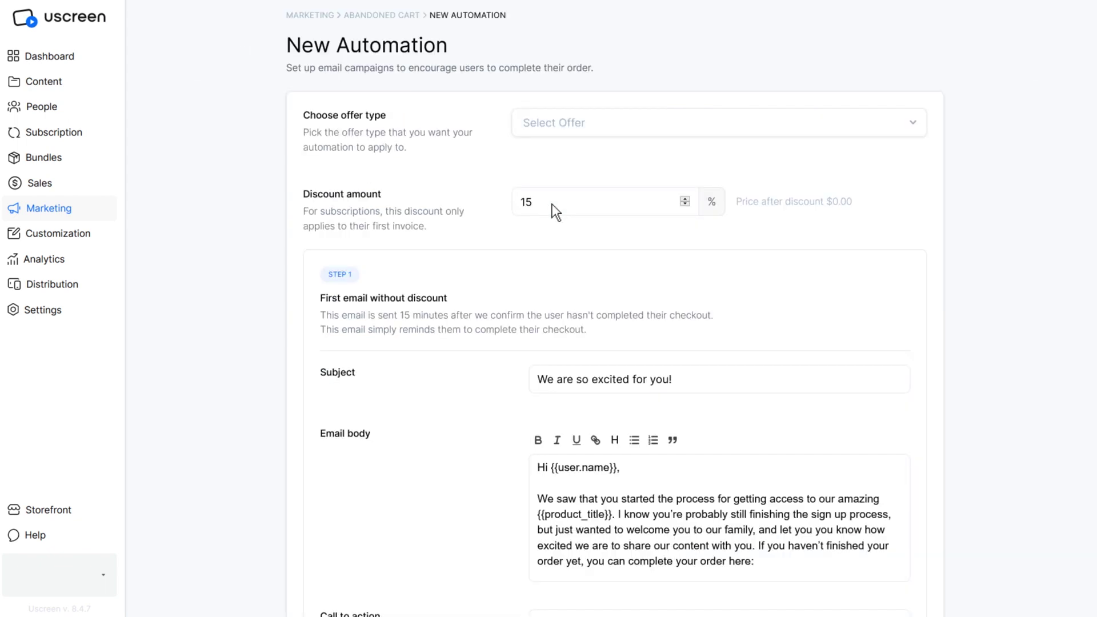
pyautogui.scroll(-4, 550, 212)
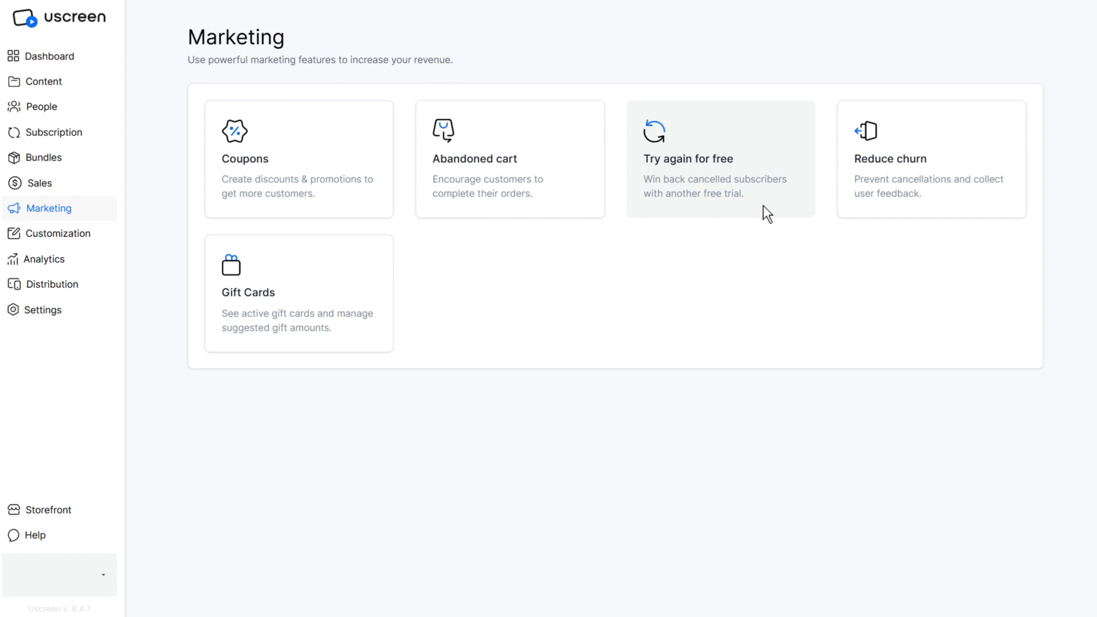
pyautogui.click(763, 210)
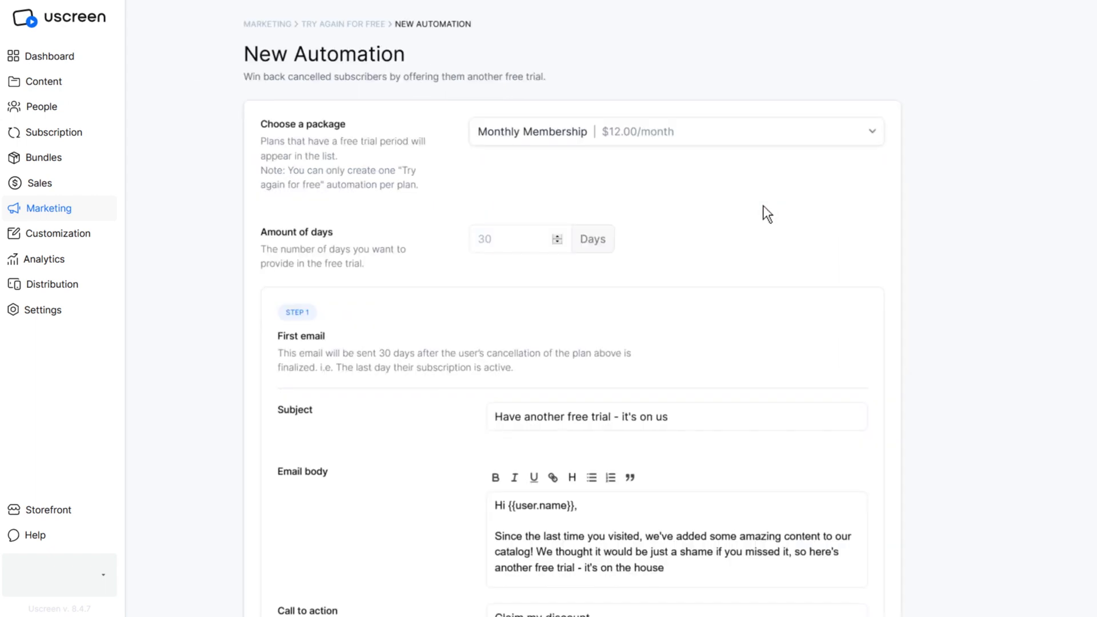
pyautogui.scroll(-2, 767, 214)
pyautogui.scroll(-2, 767, 215)
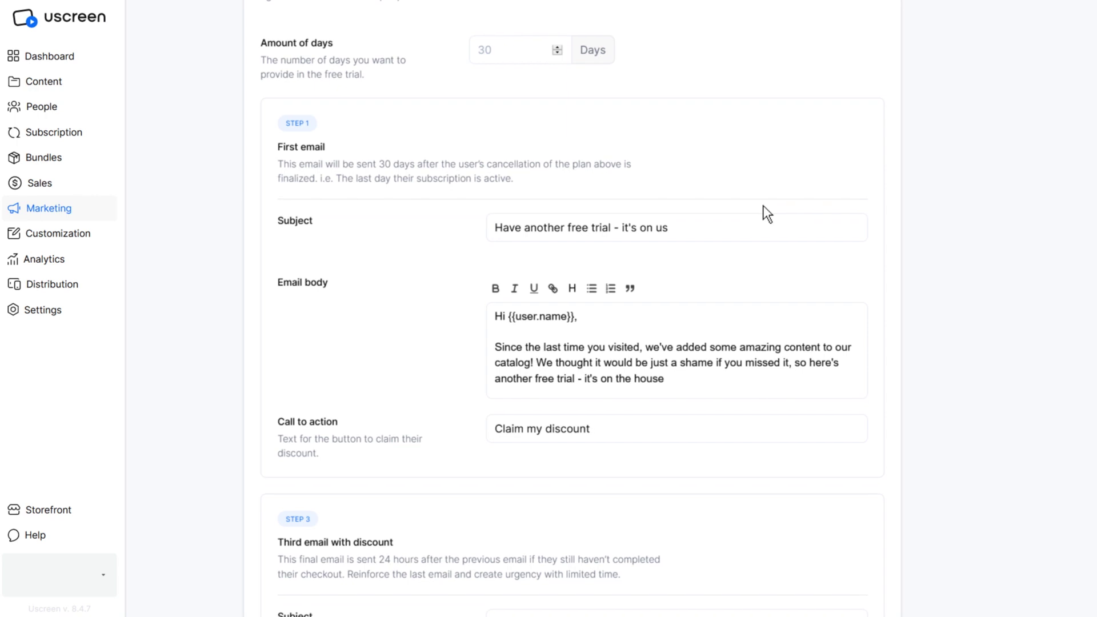
pyautogui.scroll(-2, 763, 211)
pyautogui.scroll(-2, 762, 210)
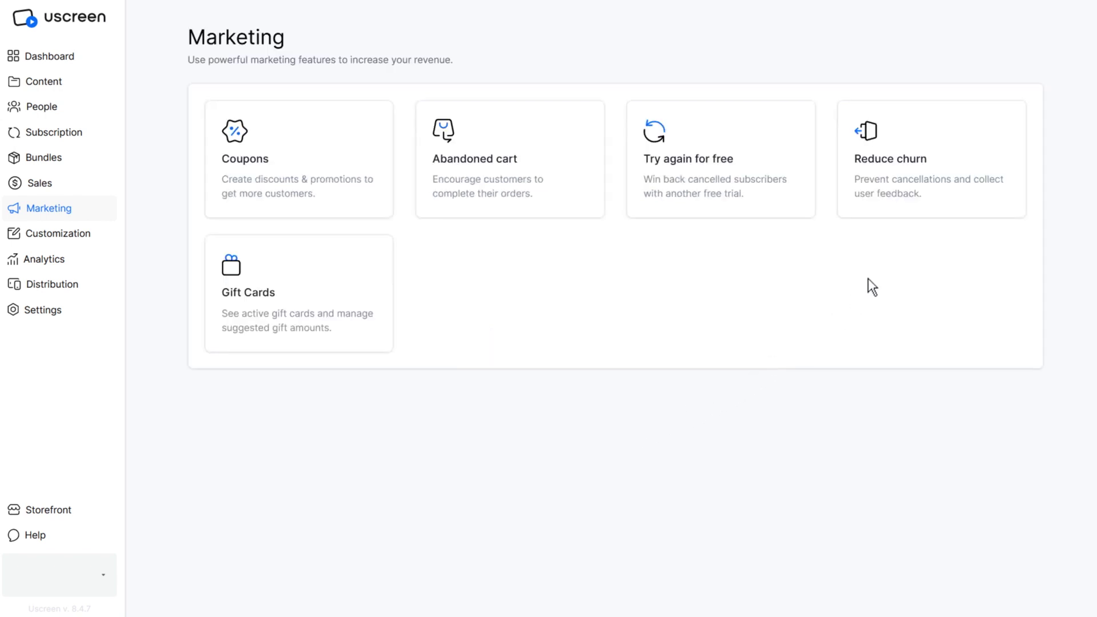
pyautogui.click(932, 194)
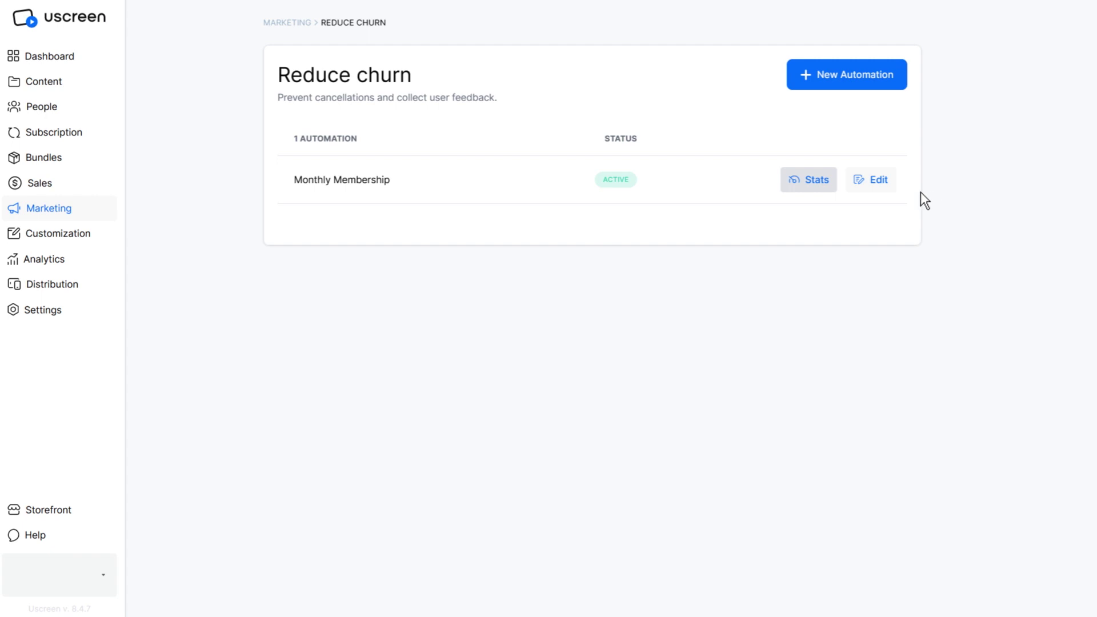
# Step: Edit the Monthly Membership reduce-churn automation to reach its stats
pyautogui.click(863, 183)
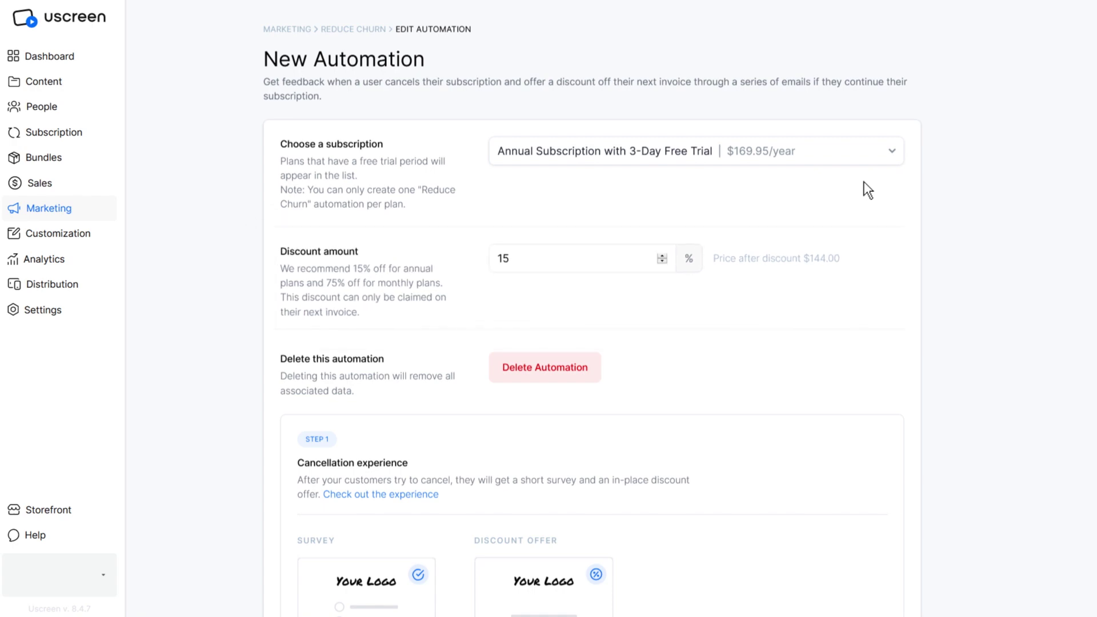
pyautogui.scroll(-5, 866, 189)
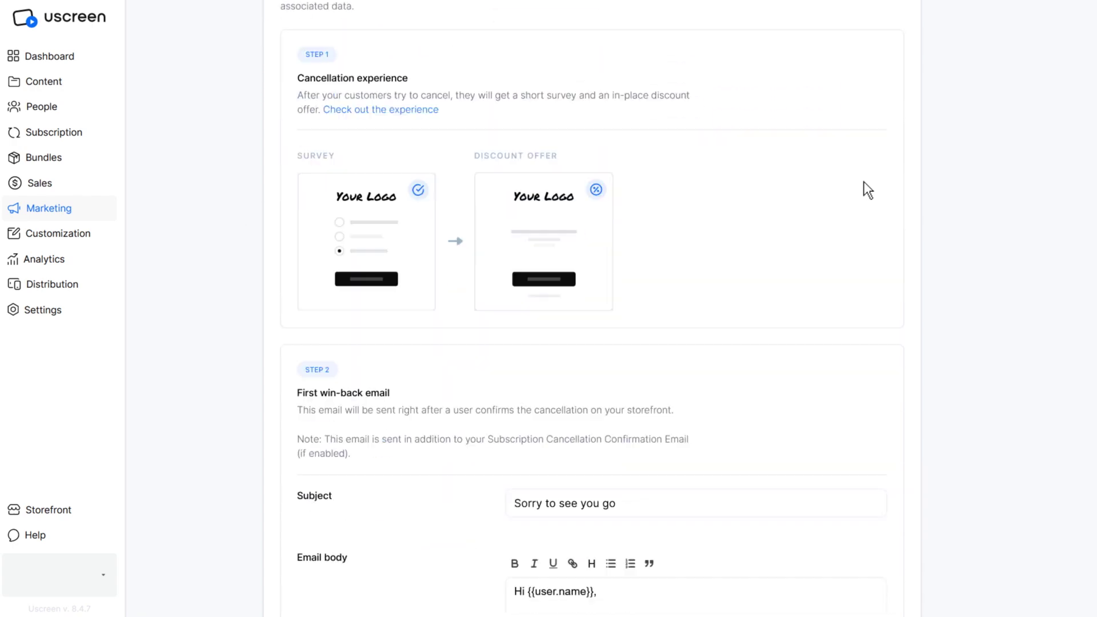
pyautogui.scroll(-4, 865, 188)
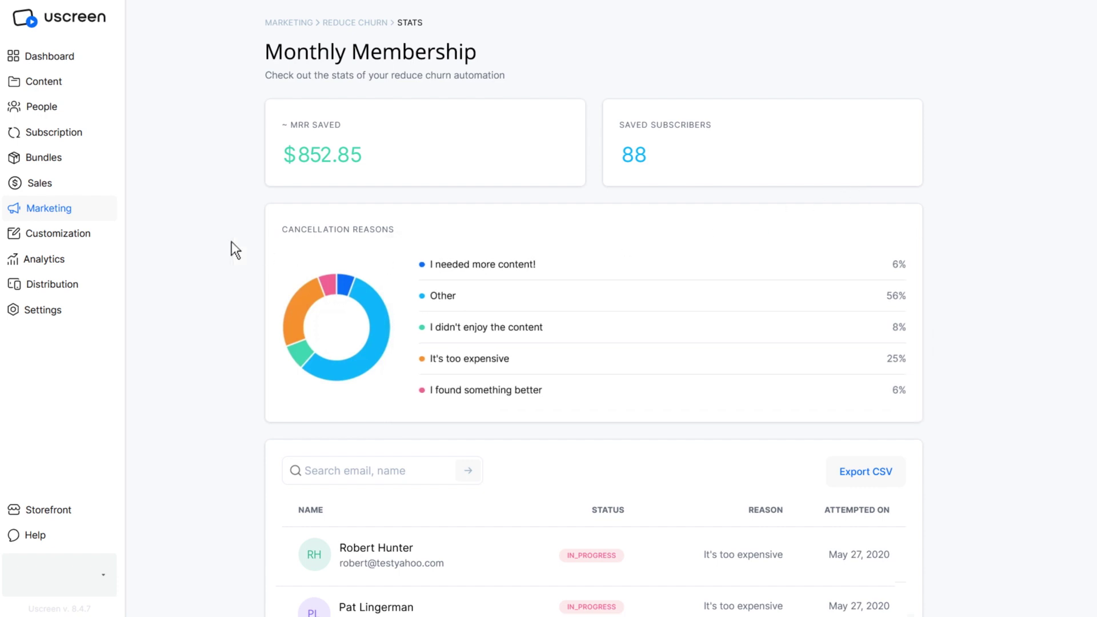
# Step: Go to Customization to see the current Orion theme and the theme gallery
pyautogui.click(84, 210)
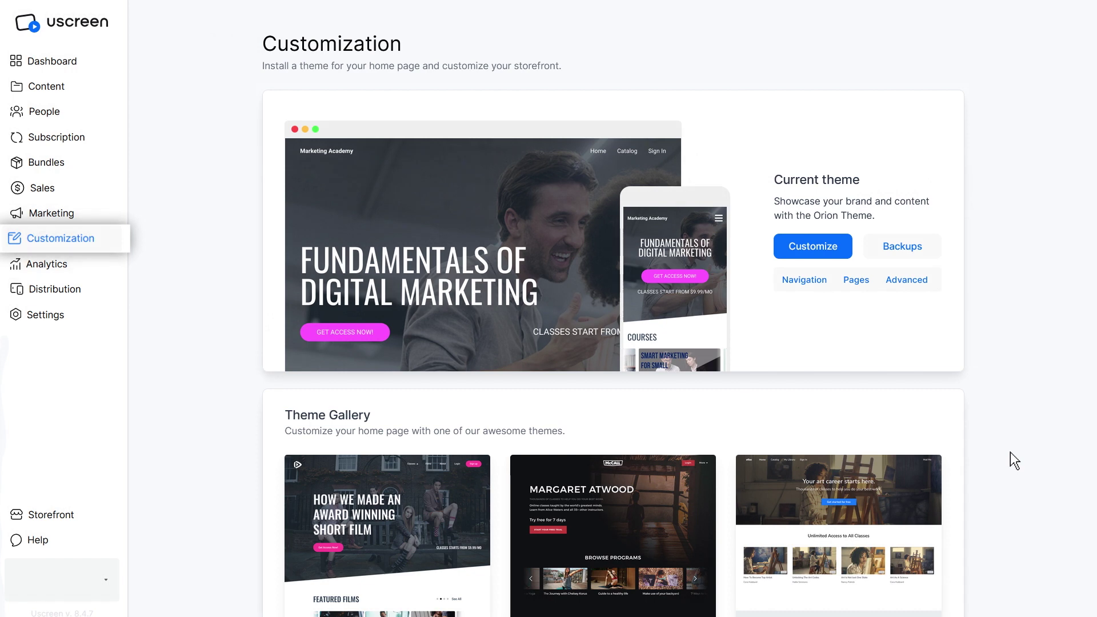
pyautogui.scroll(-2, 1010, 460)
pyautogui.scroll(-2, 1010, 452)
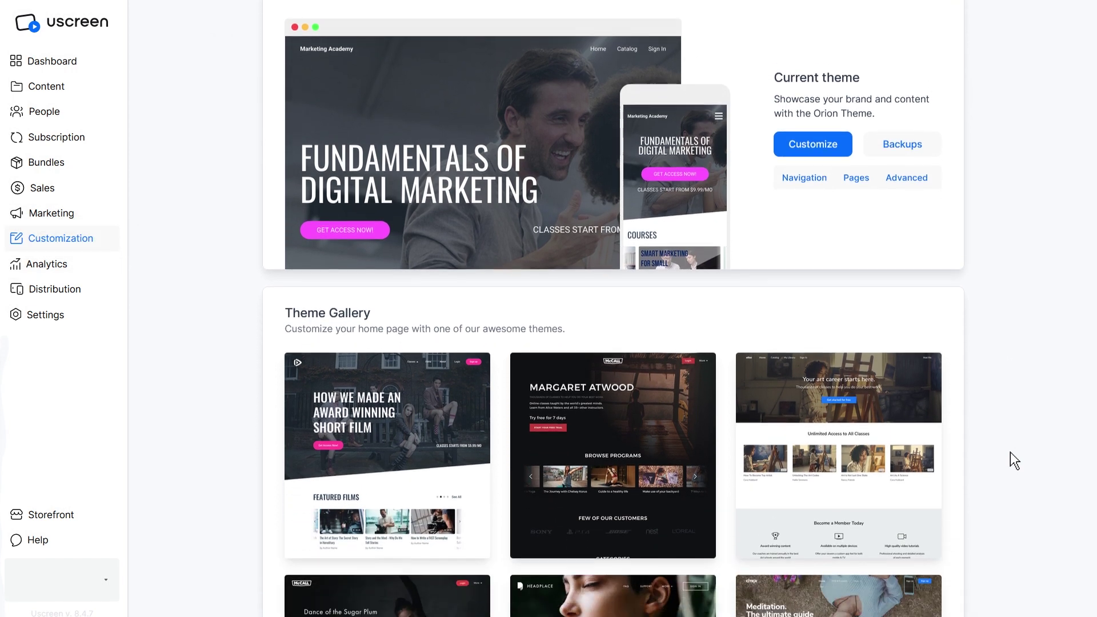
pyautogui.scroll(-3, 1011, 453)
pyautogui.scroll(-3, 1010, 453)
pyautogui.scroll(-2, 1010, 453)
pyautogui.scroll(-1, 1010, 452)
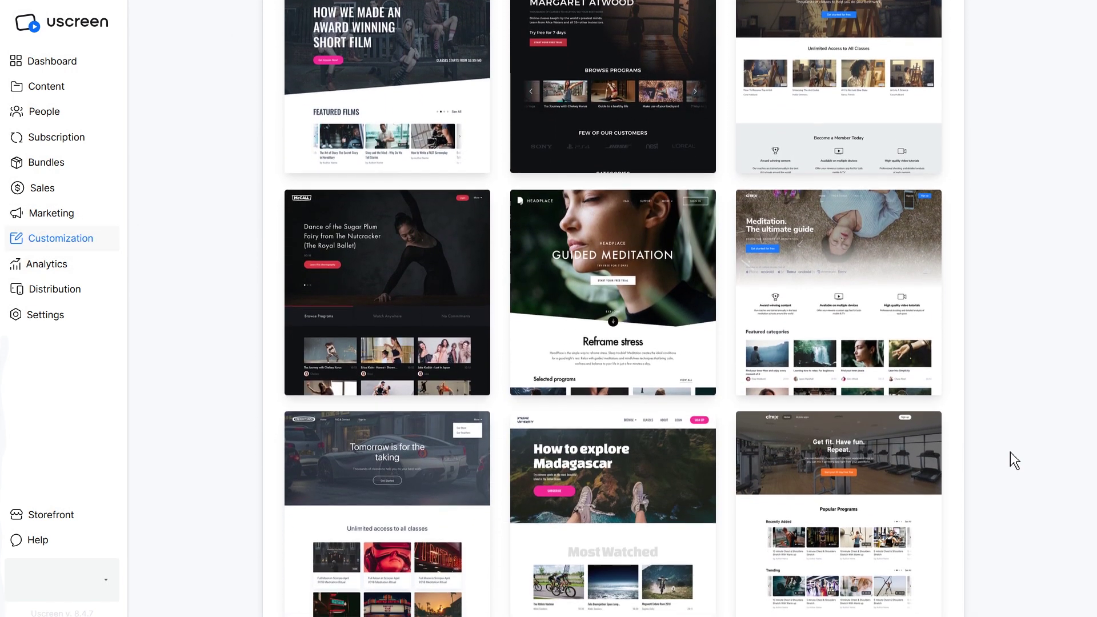
pyautogui.scroll(-1, 1011, 452)
pyautogui.scroll(6, 1010, 451)
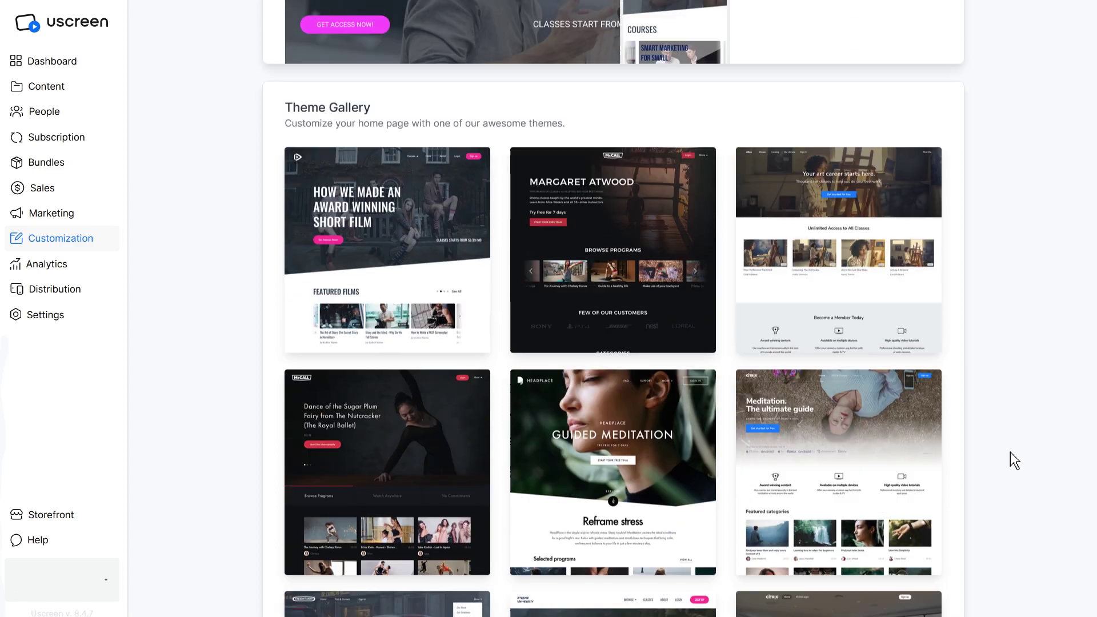
pyautogui.scroll(4, 1010, 452)
# Step: Enter the Orion theme editor and view the Promoted Category block's settings
pyautogui.click(811, 246)
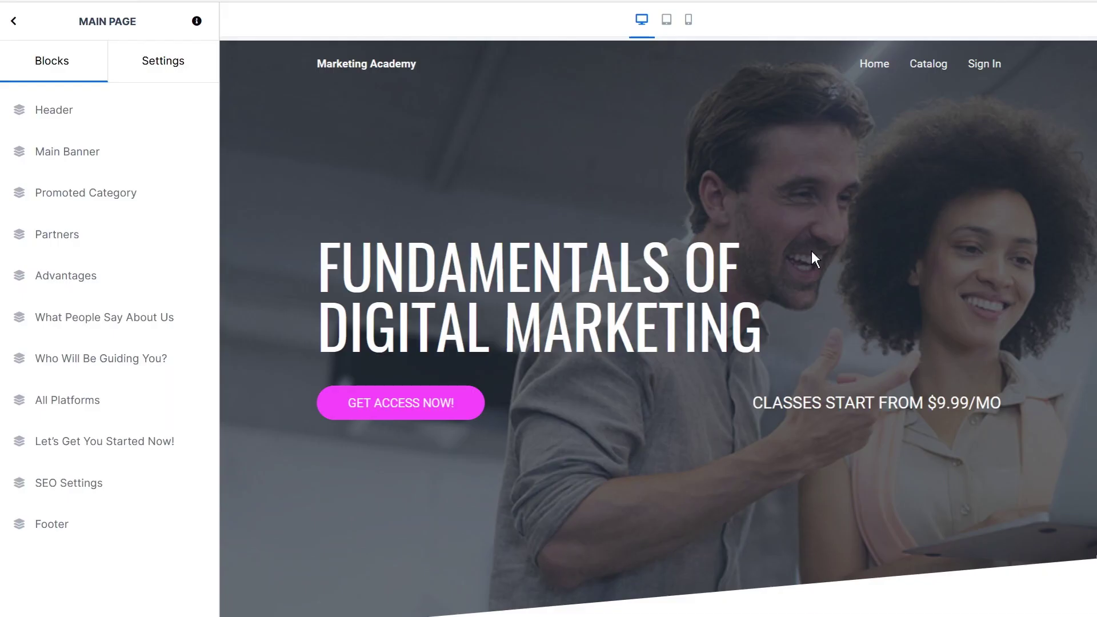
pyautogui.scroll(-1, 812, 251)
pyautogui.scroll(-1, 811, 251)
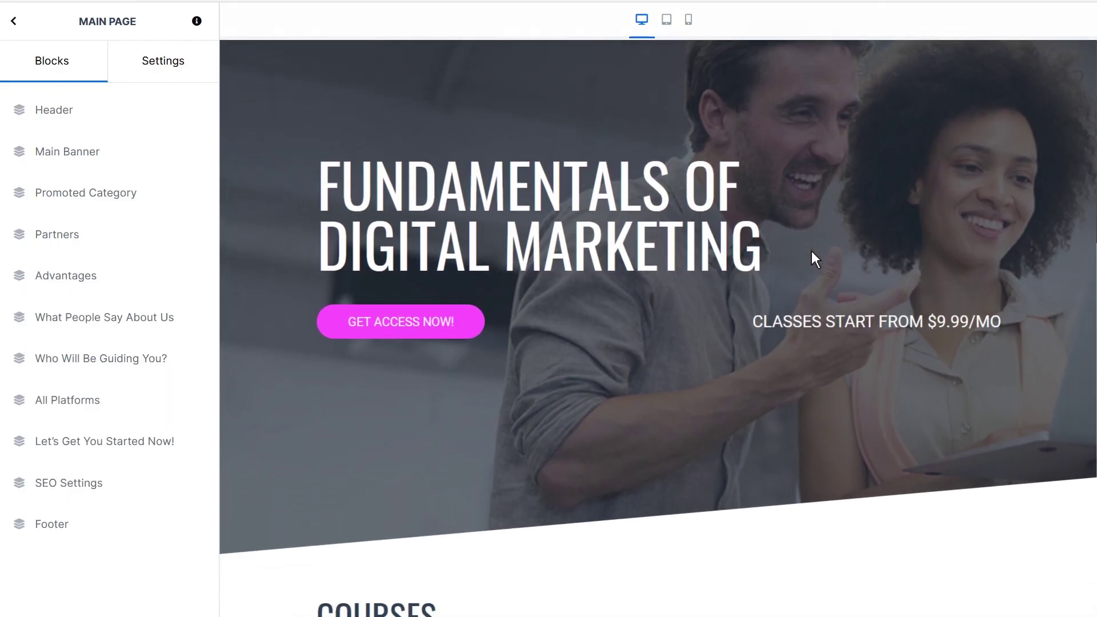
pyautogui.scroll(-3, 812, 251)
pyautogui.scroll(-2, 811, 251)
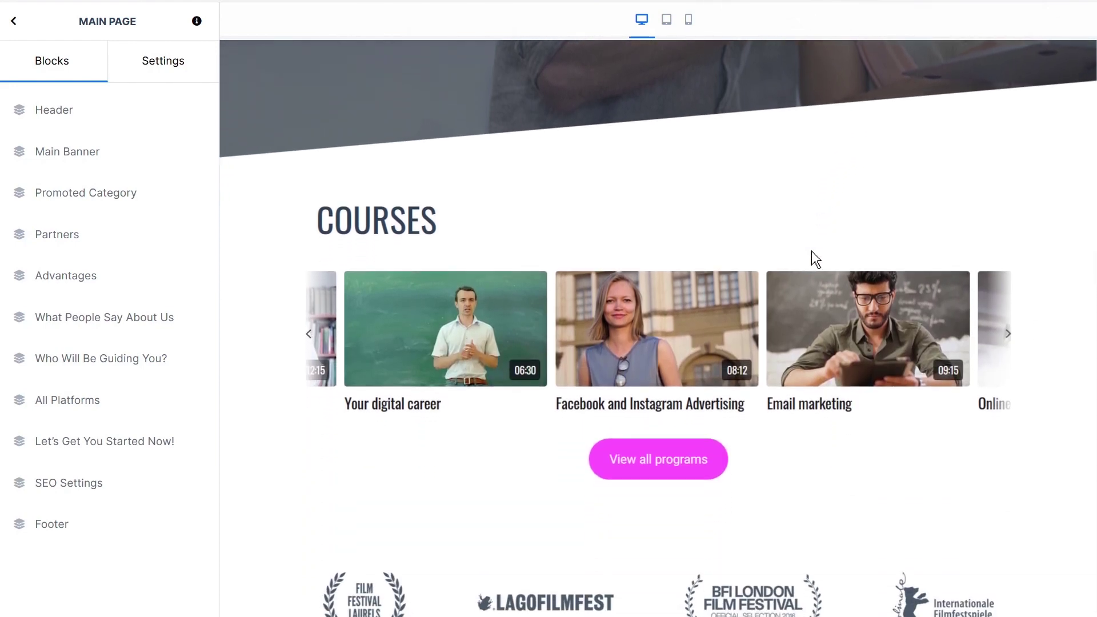
pyautogui.click(76, 193)
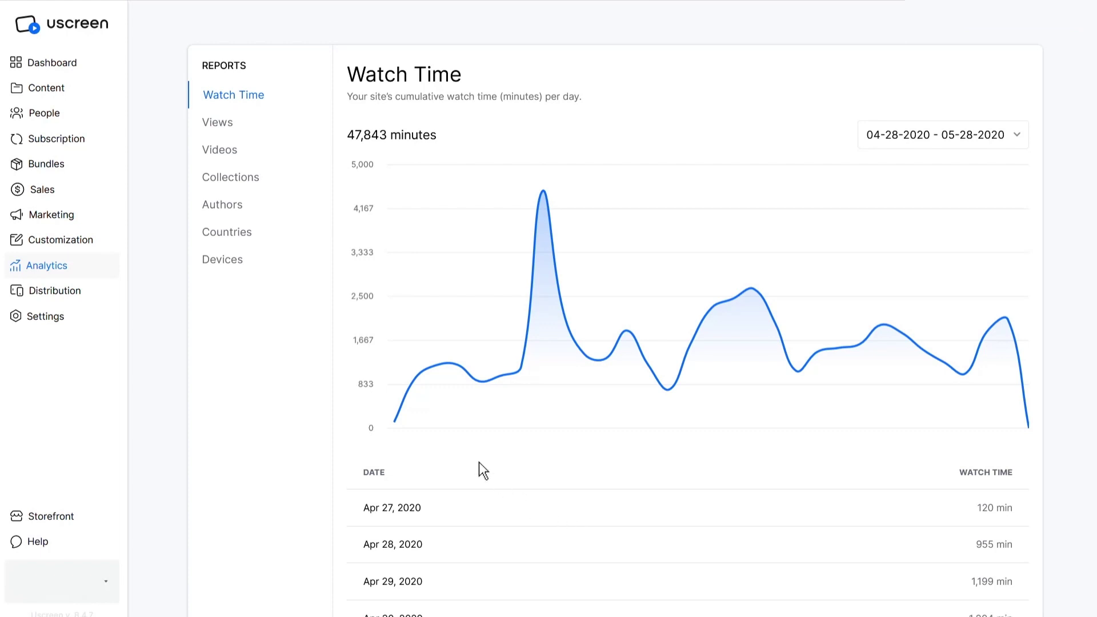
# Step: View the daily Views and per-Author reports, then the store's third-party Integrations
pyautogui.click(275, 125)
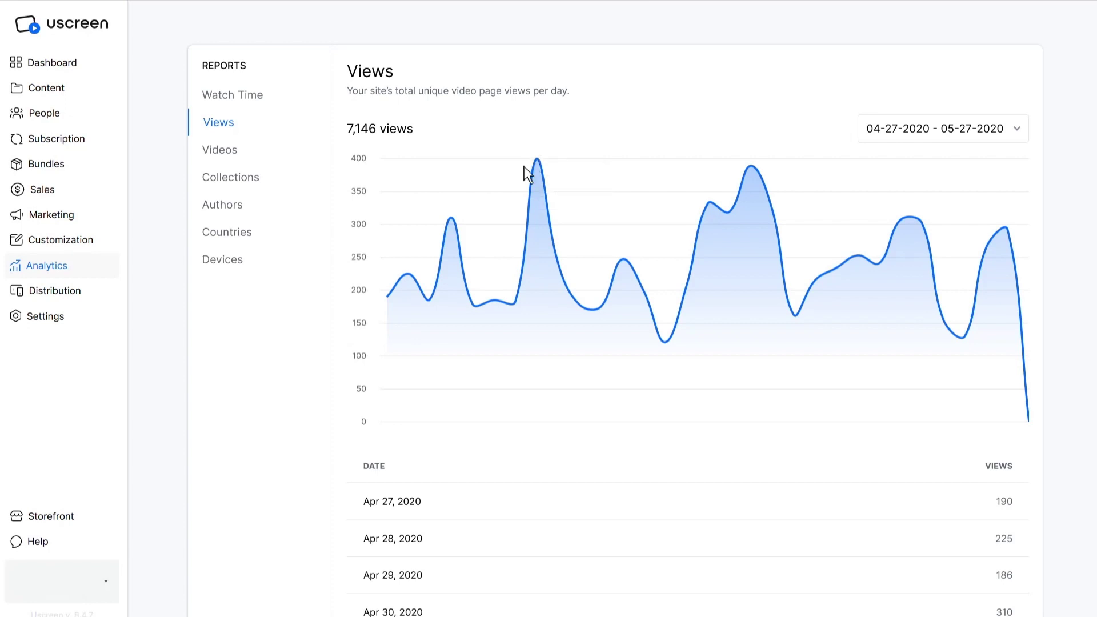
pyautogui.click(275, 204)
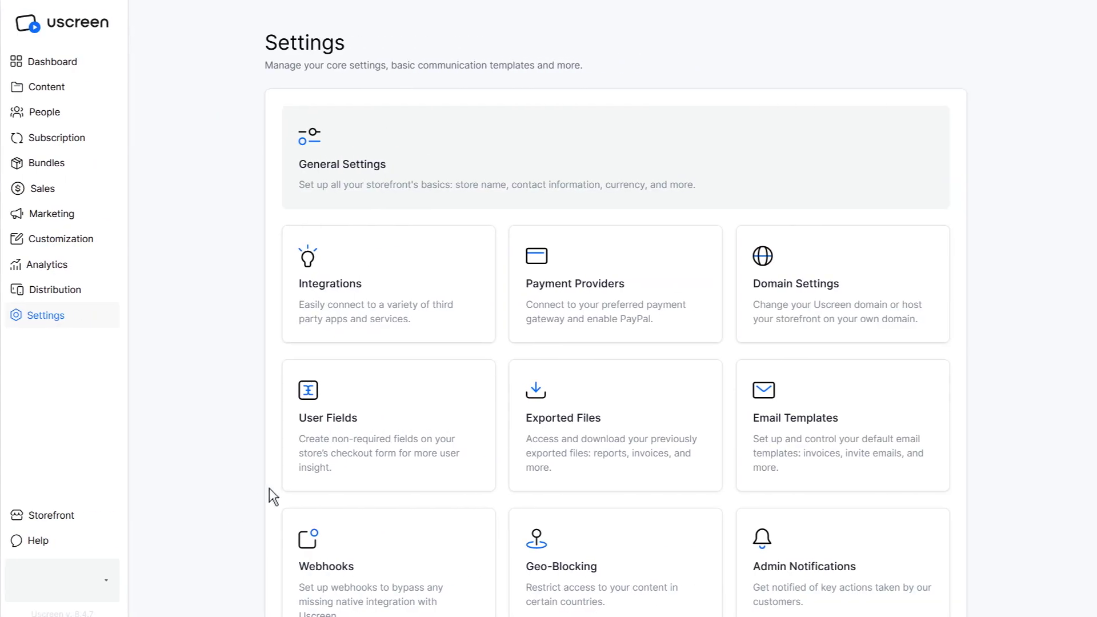
pyautogui.click(436, 326)
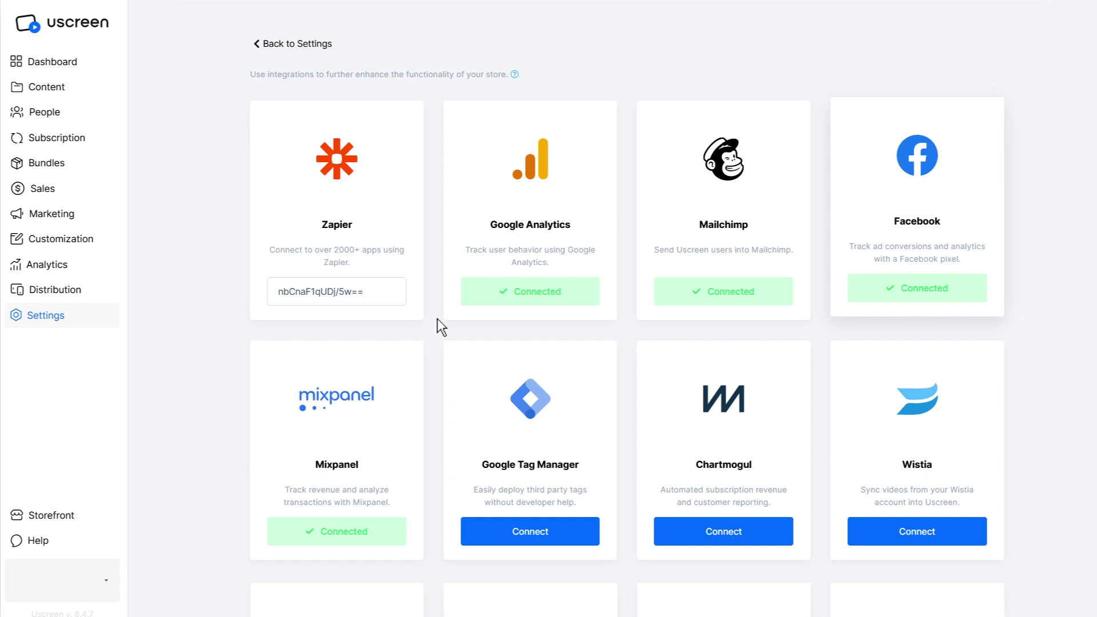
pyautogui.scroll(-4, 437, 318)
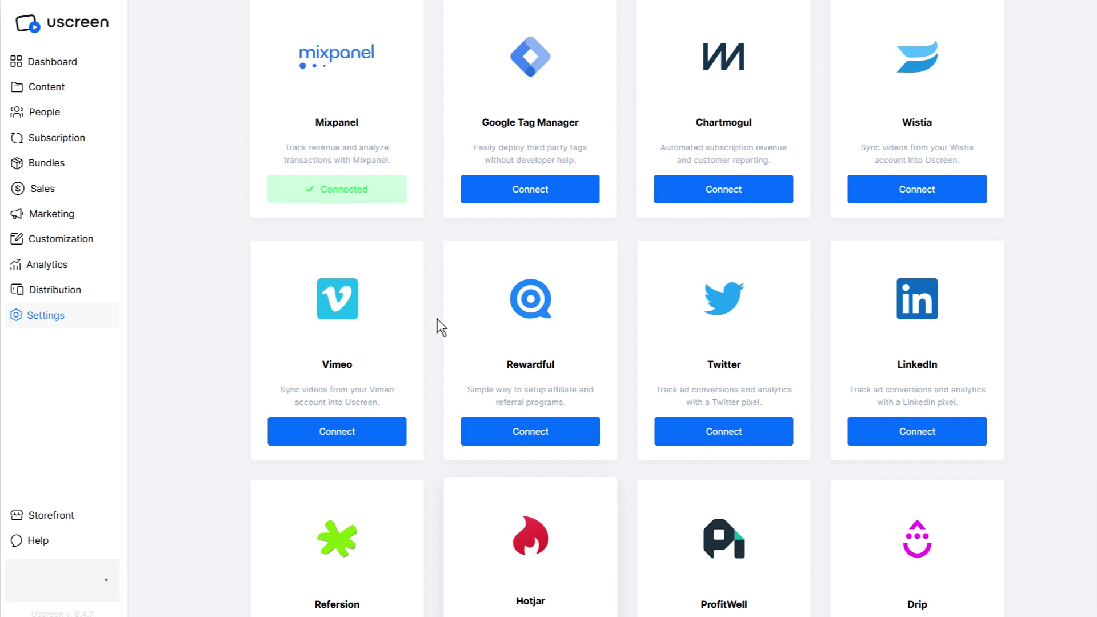
# Step: Navigate back from Integrations to the main Settings overview
pyautogui.hotkey('alt', 'Left')
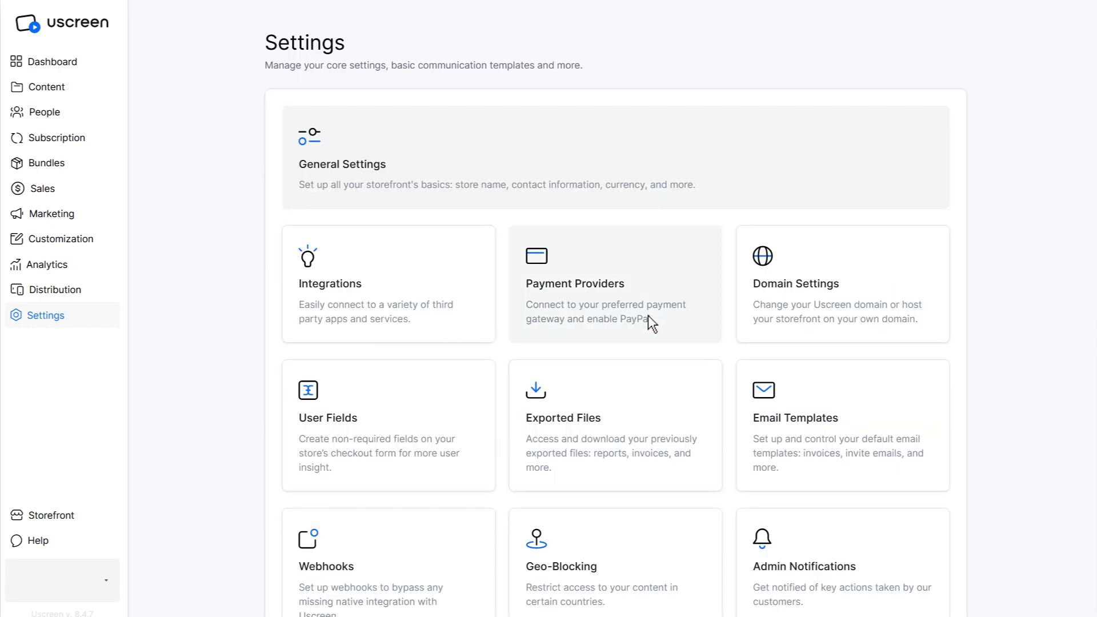
# Step: View the Payment Providers page listing Stripe, PayPal, Adyen and Authorize.Net
pyautogui.click(669, 269)
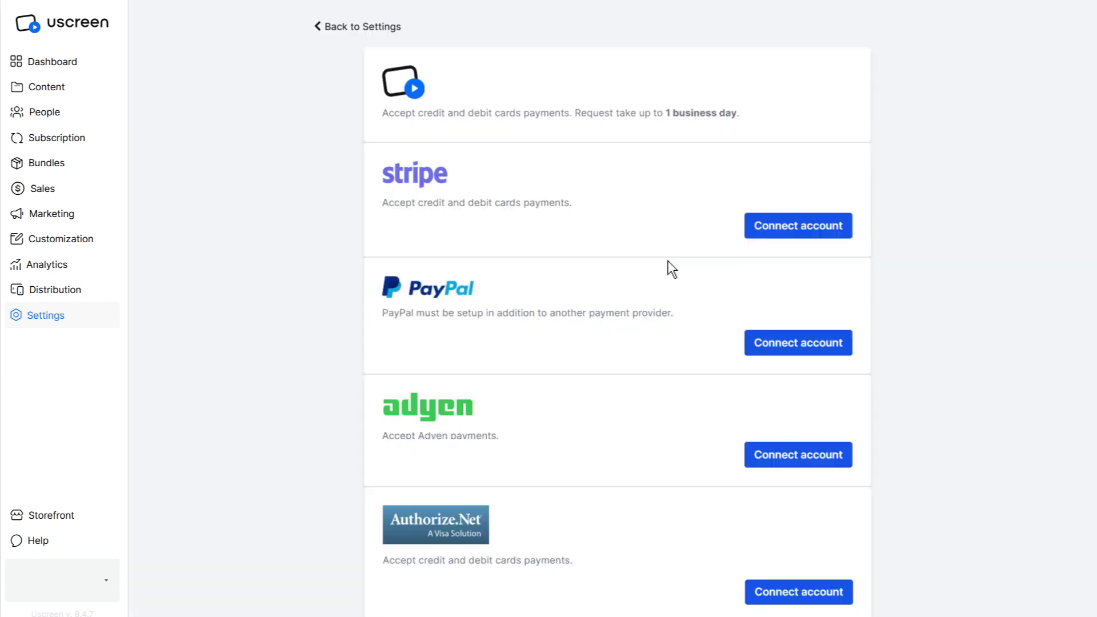